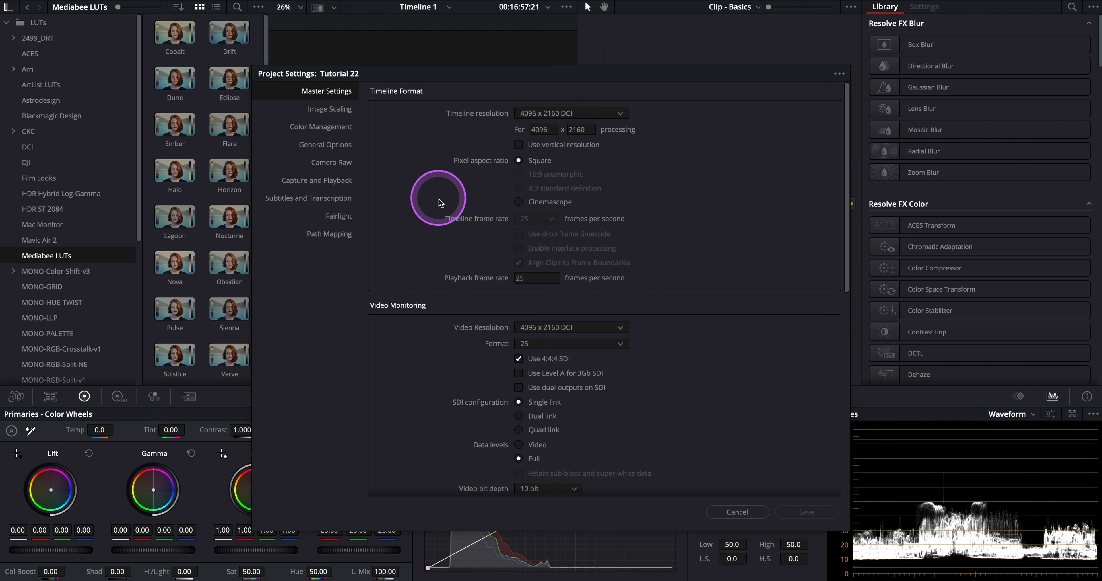
# Step: Review the project's color management and lookup table settings, then close the project settings without saving
pyautogui.click(326, 131)
pyautogui.scroll(-1, 453, 276)
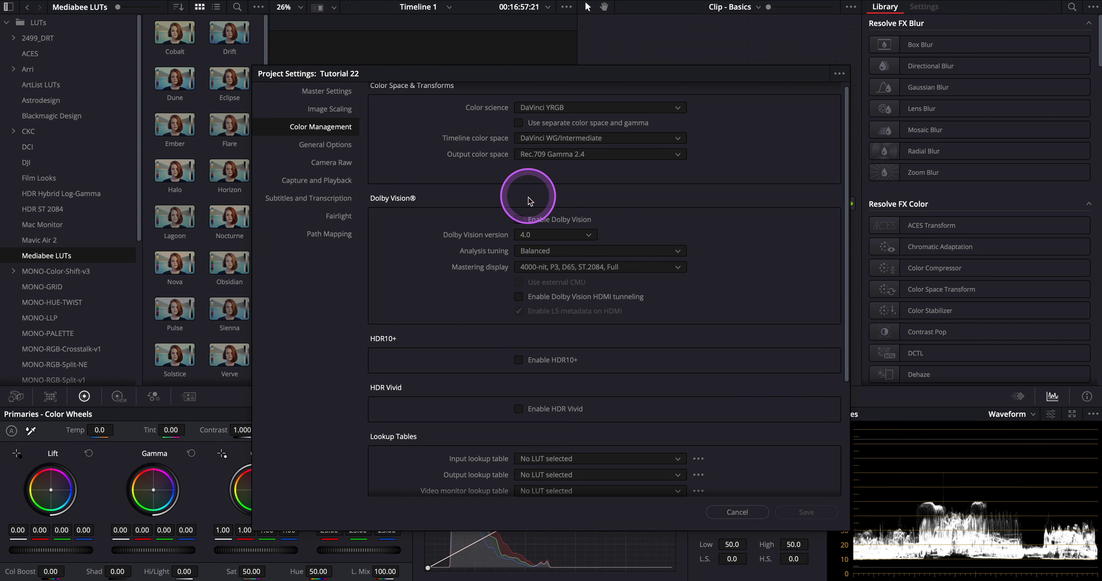
pyautogui.scroll(-5, 481, 220)
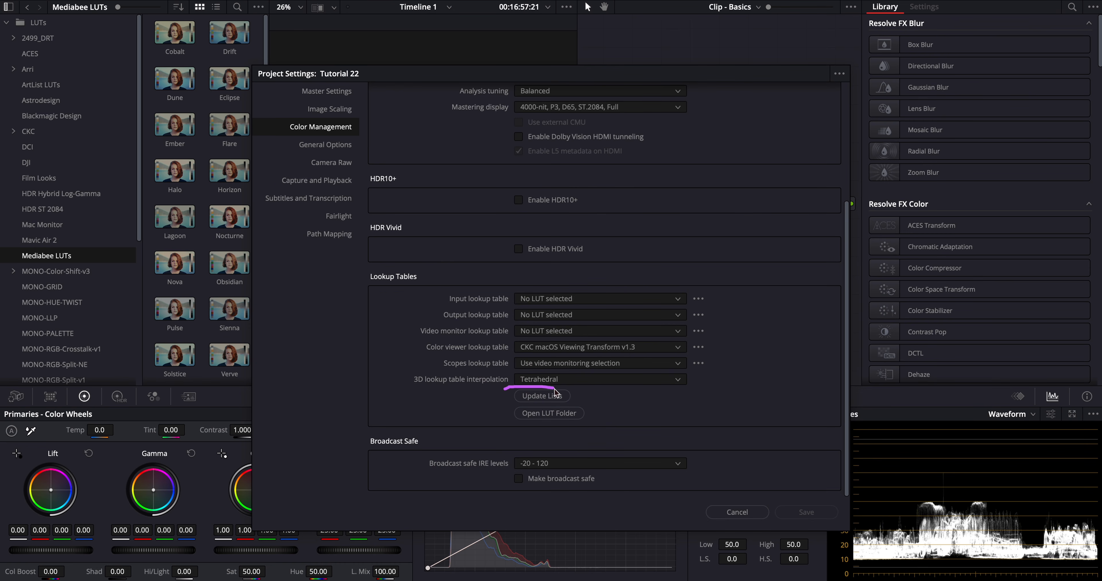
pyautogui.moveTo(576, 389); pyautogui.dragTo(580, 388)
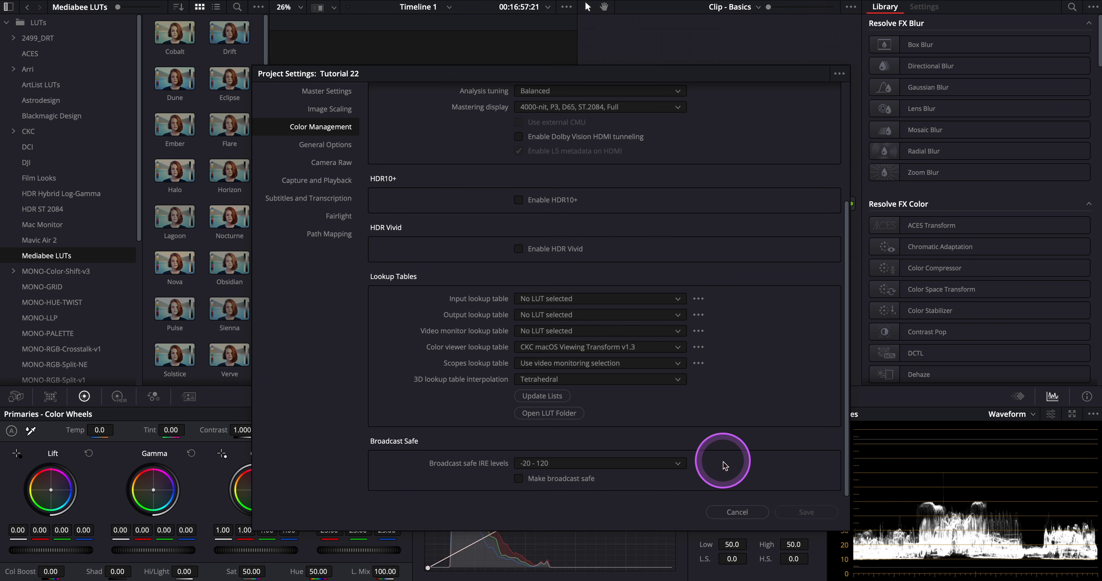
pyautogui.click(731, 512)
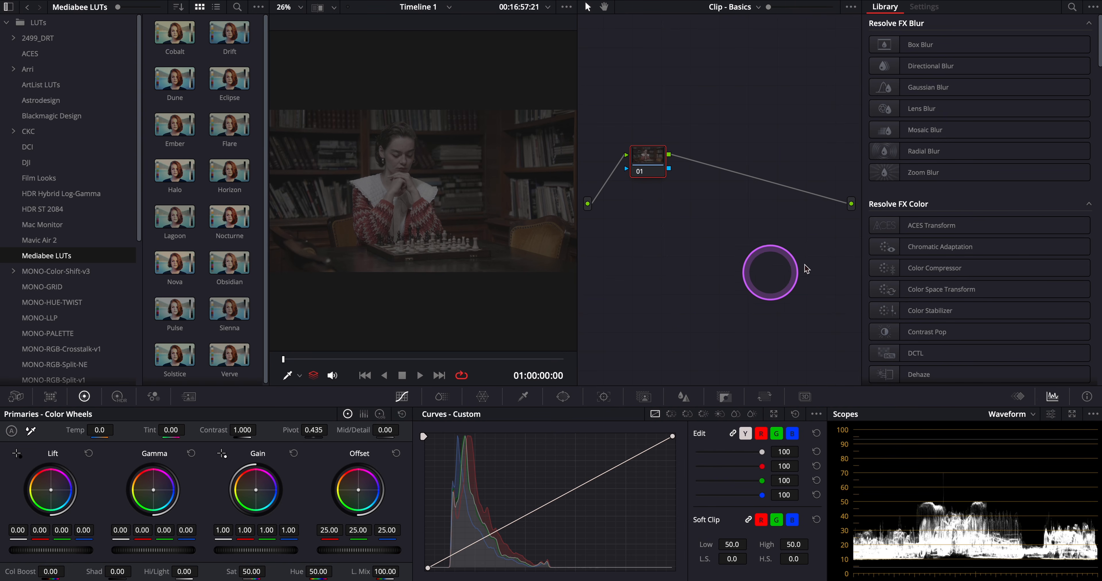
# Step: Apply Color Space Transform to node 01 and set its input to REDWideGamutRGB with RED Log3G10 gamma
pyautogui.moveTo(919, 289); pyautogui.dragTo(639, 159)
pyautogui.click(979, 58)
pyautogui.scroll(-15, 980, 137)
pyautogui.click(979, 98)
pyautogui.click(978, 72)
pyautogui.scroll(-8, 977, 167)
pyautogui.scroll(-3, 980, 188)
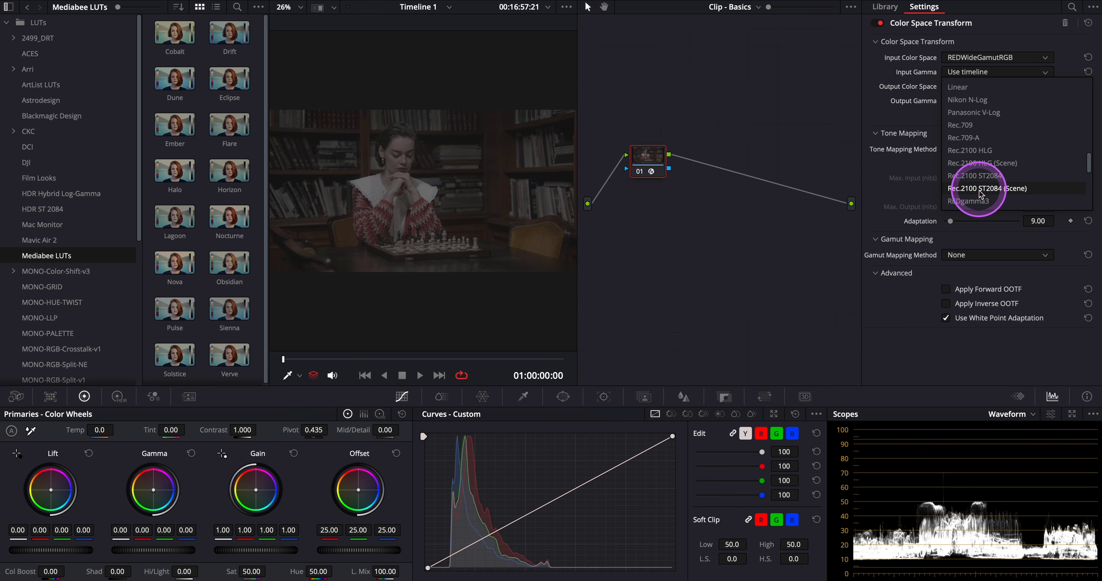
pyautogui.click(980, 202)
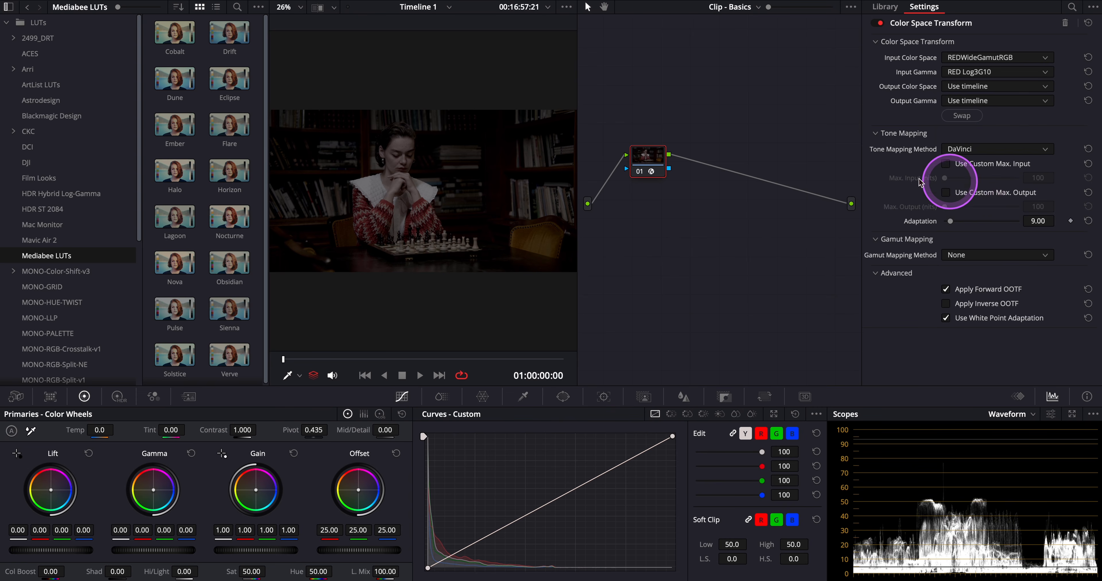
# Step: Set the transform's output to DaVinci Wide Gamut with DaVinci Intermediate gamma and tone mapping to None
pyautogui.click(976, 87)
pyautogui.scroll(-5, 980, 135)
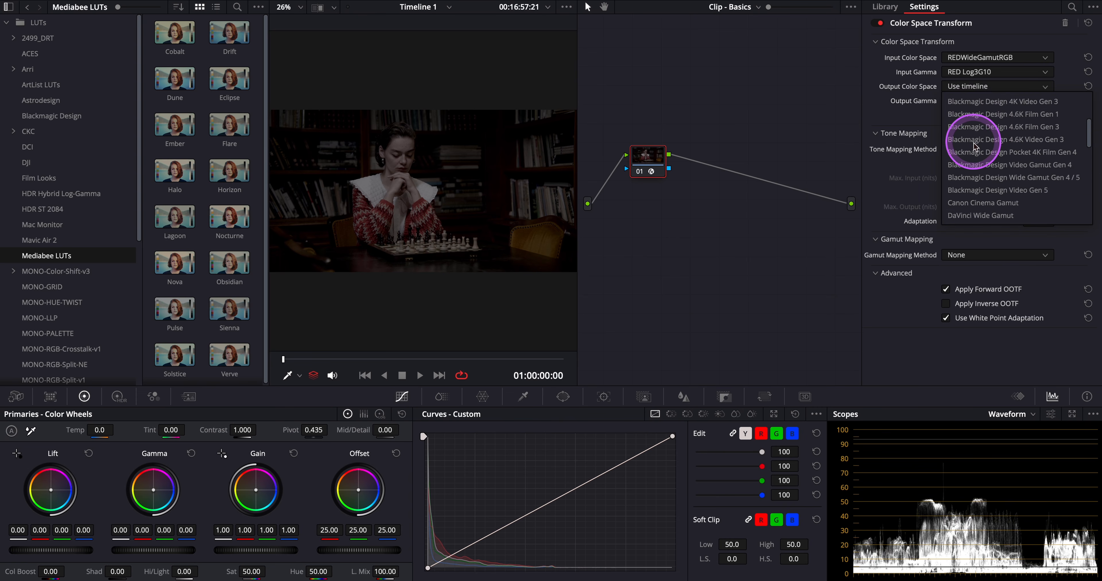
pyautogui.click(974, 141)
pyautogui.click(965, 101)
pyautogui.scroll(-5, 977, 180)
pyautogui.scroll(-3, 963, 196)
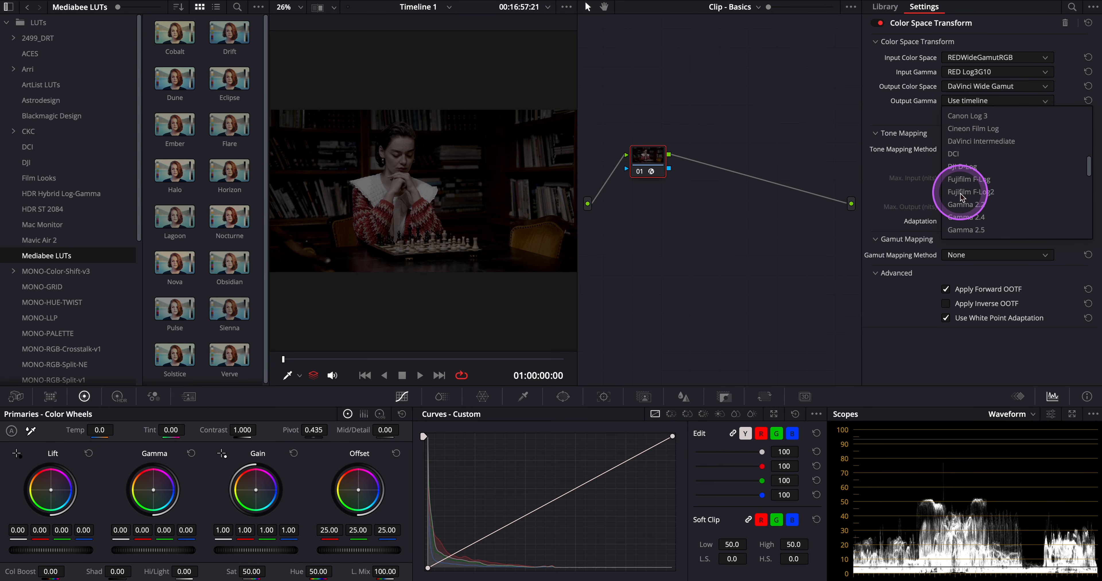
pyautogui.click(974, 143)
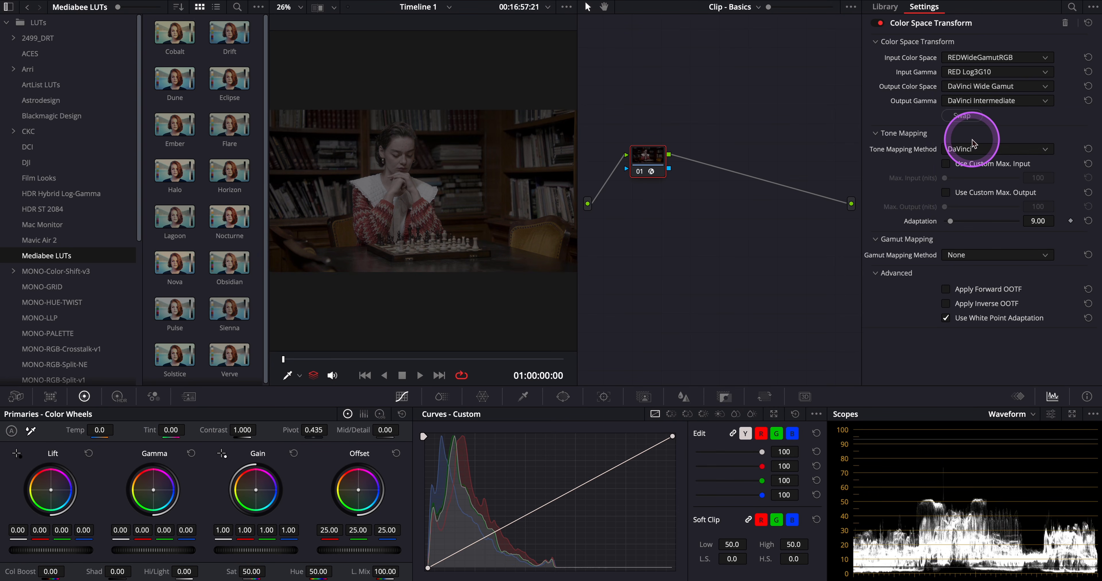
pyautogui.click(973, 145)
pyautogui.click(958, 167)
# Step: Label node 01 as Input and add a serial node after it labelled Output
pyautogui.click(641, 164)
pyautogui.write('Input')
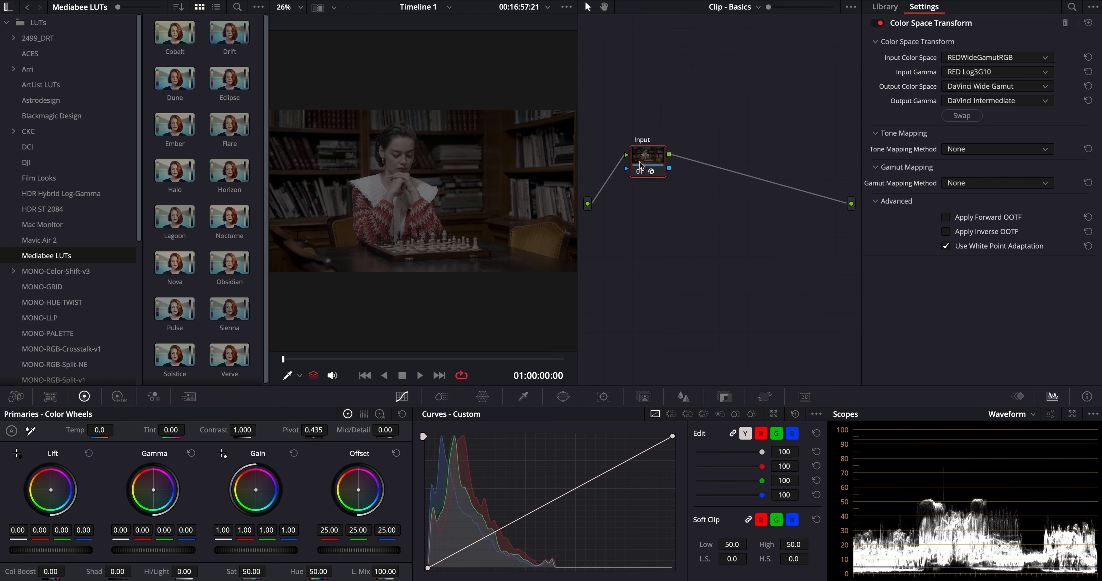
pyautogui.rightClick(642, 162)
pyautogui.moveTo(695, 211)
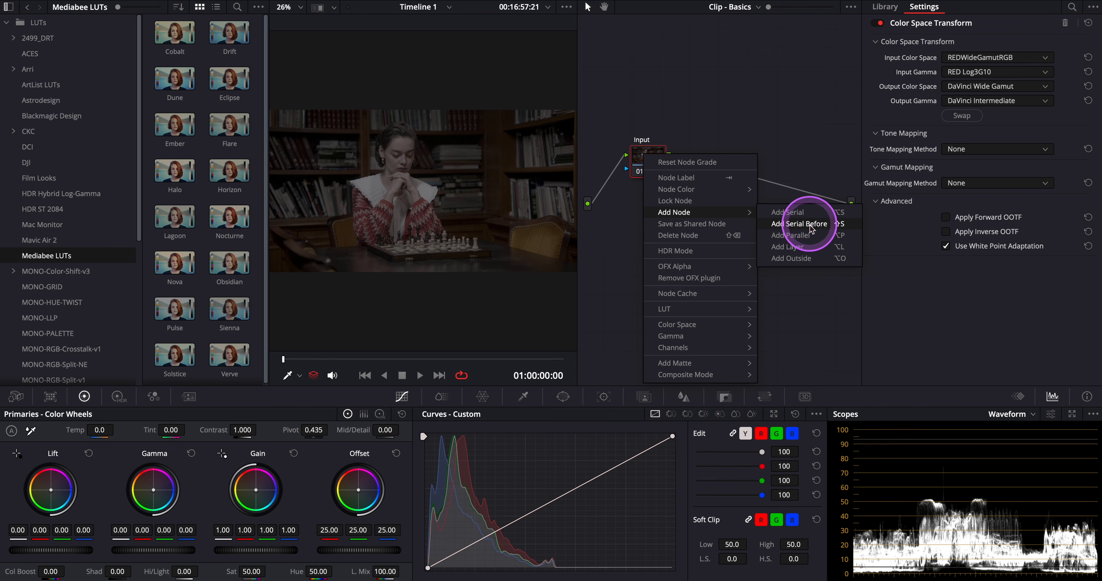
pyautogui.click(798, 210)
pyautogui.moveTo(798, 209)
pyautogui.mouseDown()
pyautogui.moveTo(804, 193)
pyautogui.moveTo(812, 205)
pyautogui.mouseUp()
pyautogui.write('O')
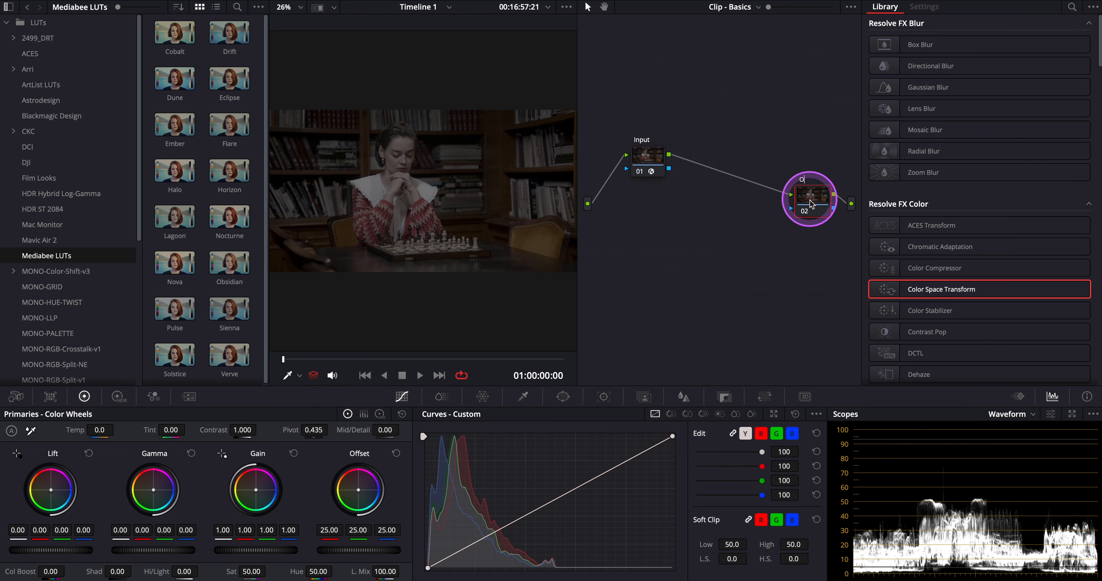
pyautogui.write('utput')
pyautogui.press('Return')
# Step: Apply Color Space Transform to the Output node with input DaVinci Wide Gamut and DaVinci Intermediate gamma
pyautogui.moveTo(912, 289); pyautogui.dragTo(813, 195)
pyautogui.click(996, 58)
pyautogui.click(984, 71)
pyautogui.click(984, 72)
pyautogui.scroll(-8, 980, 150)
pyautogui.click(981, 137)
# Step: Set the Output node's transform to Rec.709 color space with Gamma 2.4
pyautogui.click(980, 87)
pyautogui.scroll(-5, 982, 164)
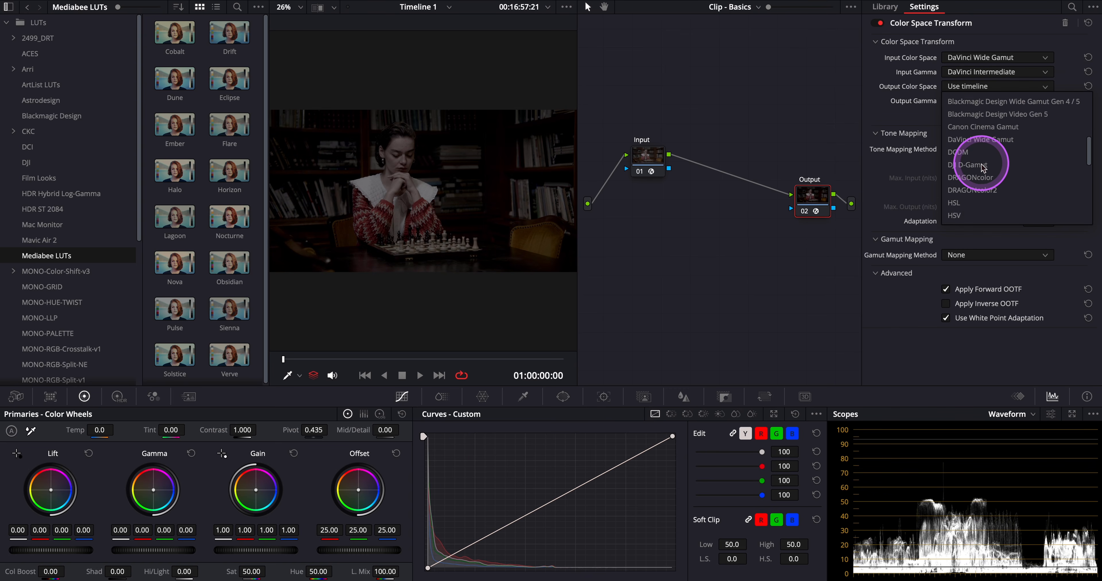
pyautogui.scroll(-5, 983, 160)
pyautogui.click(977, 124)
pyautogui.click(984, 101)
pyautogui.scroll(-5, 994, 198)
pyautogui.click(988, 193)
# Step: Set tone mapping to DaVinci and enable a custom max input of 10000 nits
pyautogui.click(970, 149)
pyautogui.click(968, 176)
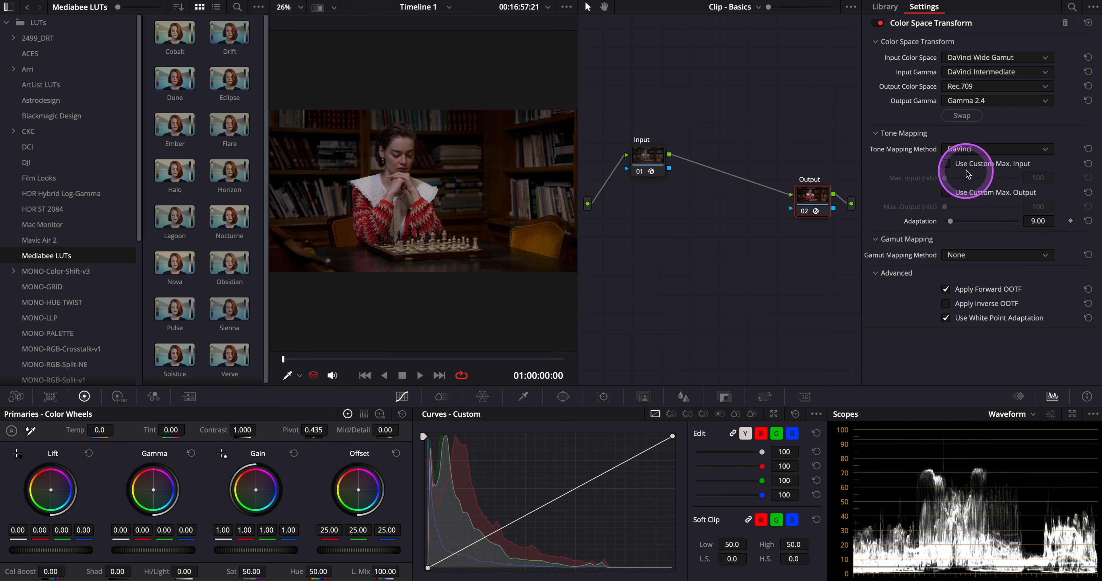
pyautogui.click(956, 163)
pyautogui.moveTo(945, 177); pyautogui.dragTo(1046, 177)
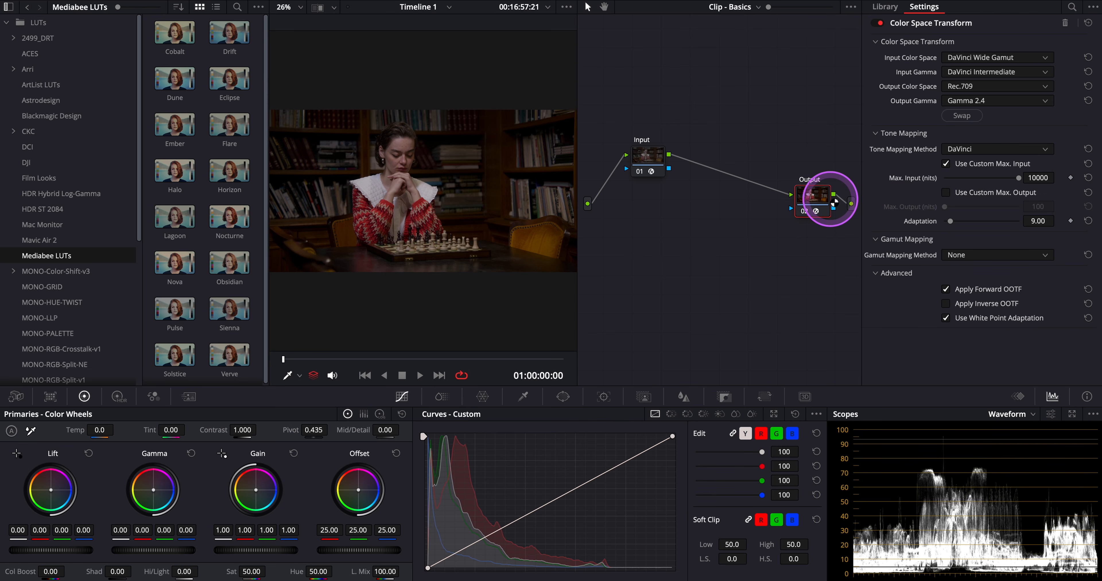
# Step: Add a node labelled LUT before the Output node
pyautogui.rightClick(808, 193)
pyautogui.moveTo(841, 251)
pyautogui.click(973, 262)
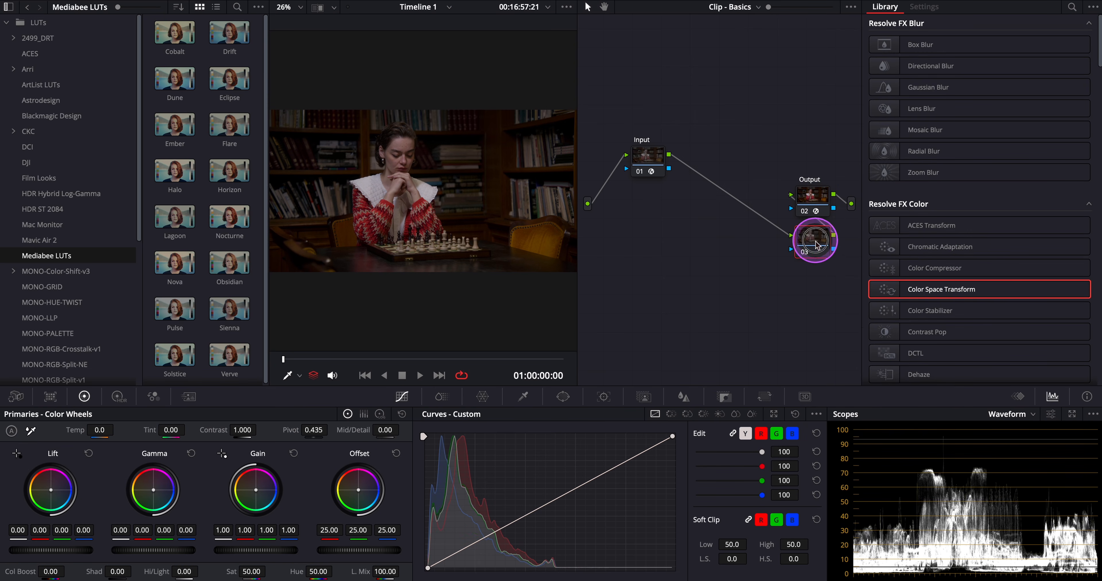
pyautogui.click(811, 249)
pyautogui.moveTo(811, 246); pyautogui.dragTo(770, 239)
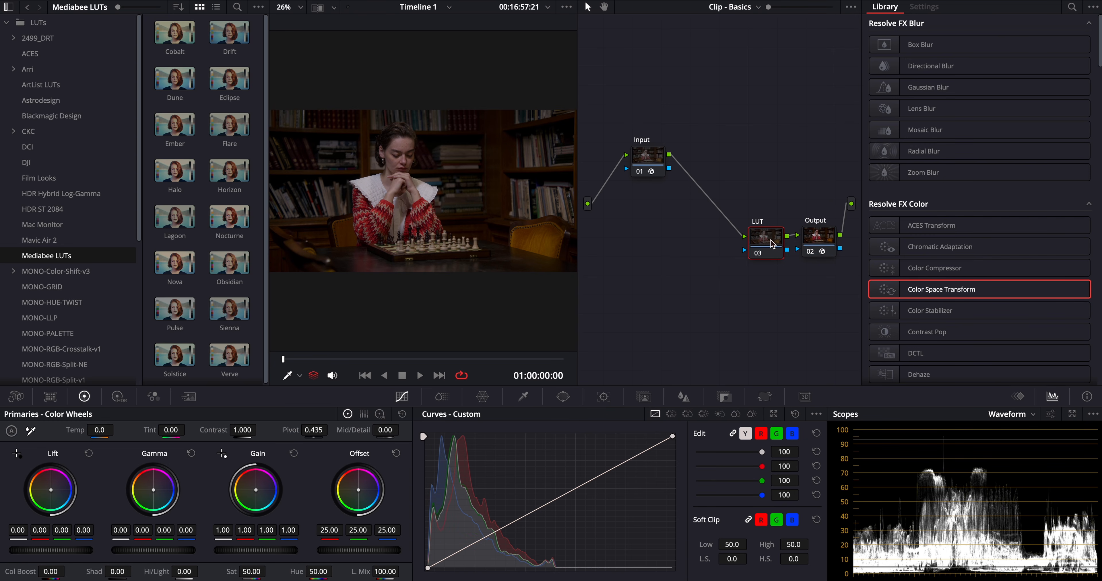
pyautogui.click(637, 240)
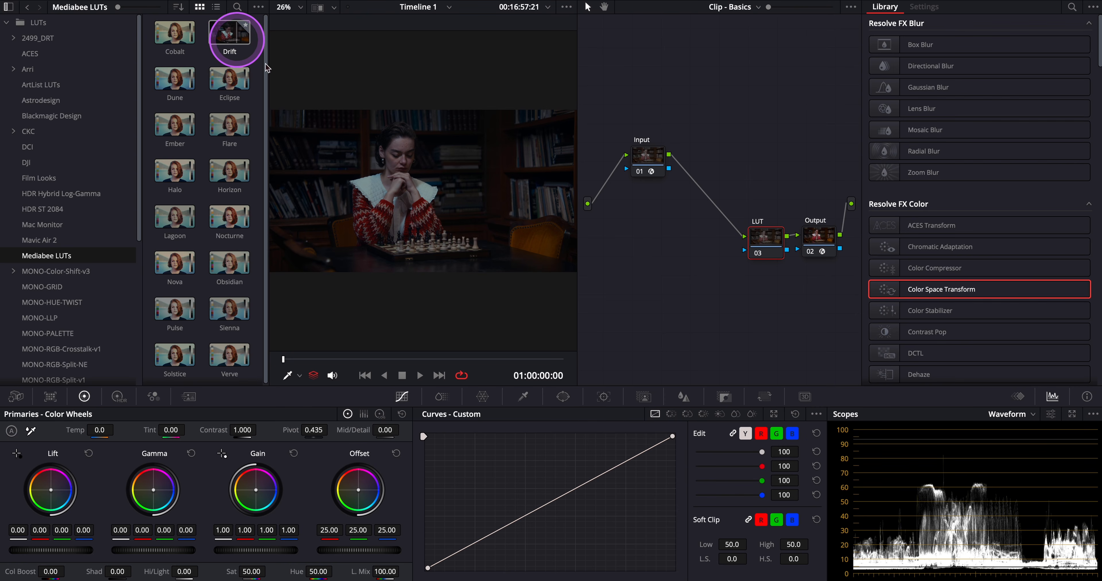
# Step: Apply the Cobalt LUT to the LUT node
pyautogui.moveTo(577, 214); pyautogui.dragTo(732, 223)
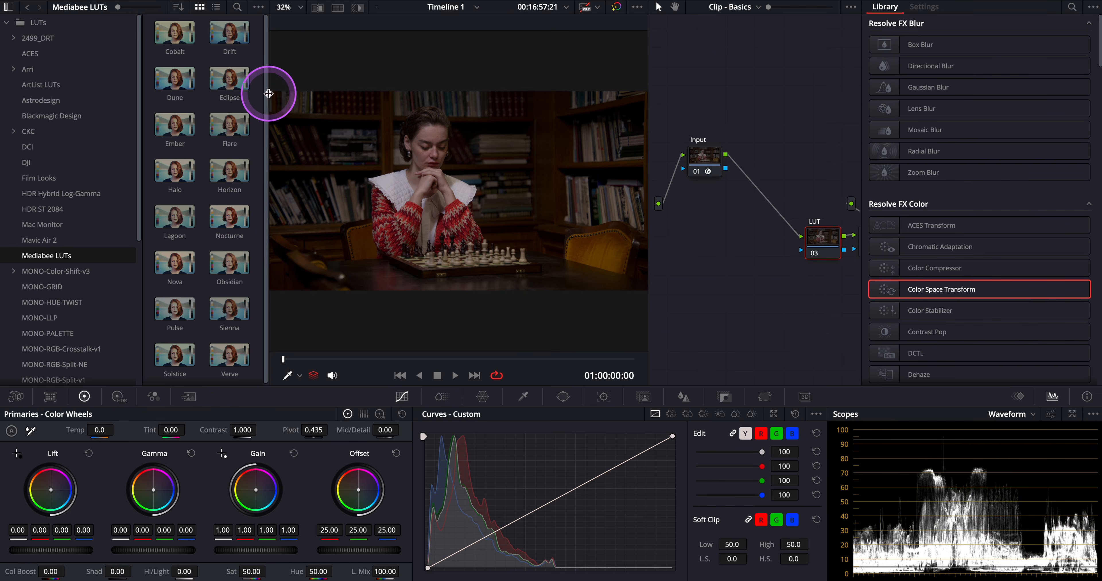
pyautogui.rightClick(174, 34)
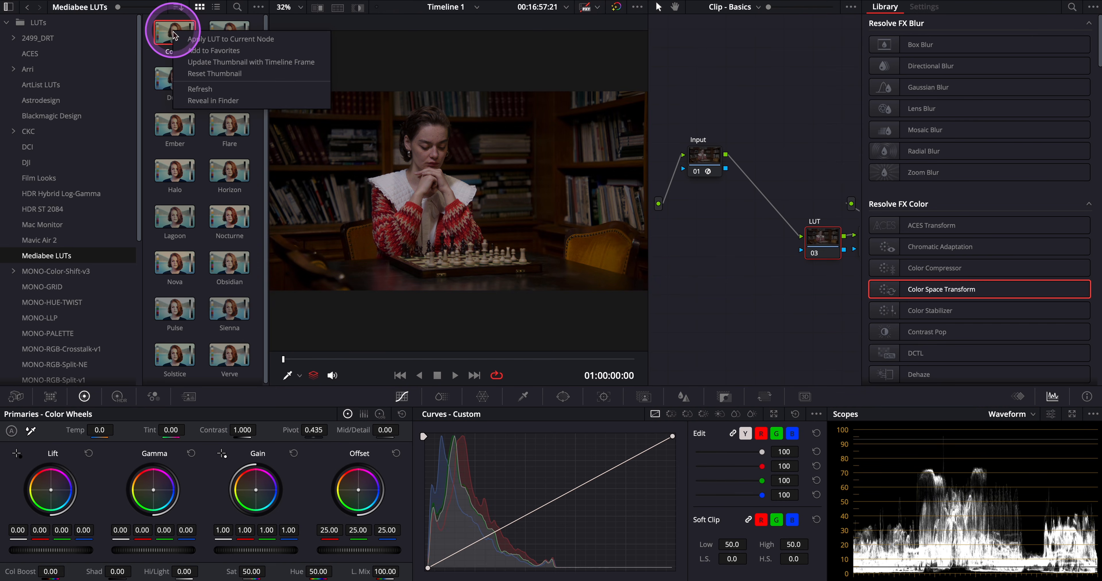
pyautogui.click(188, 37)
pyautogui.click(821, 236)
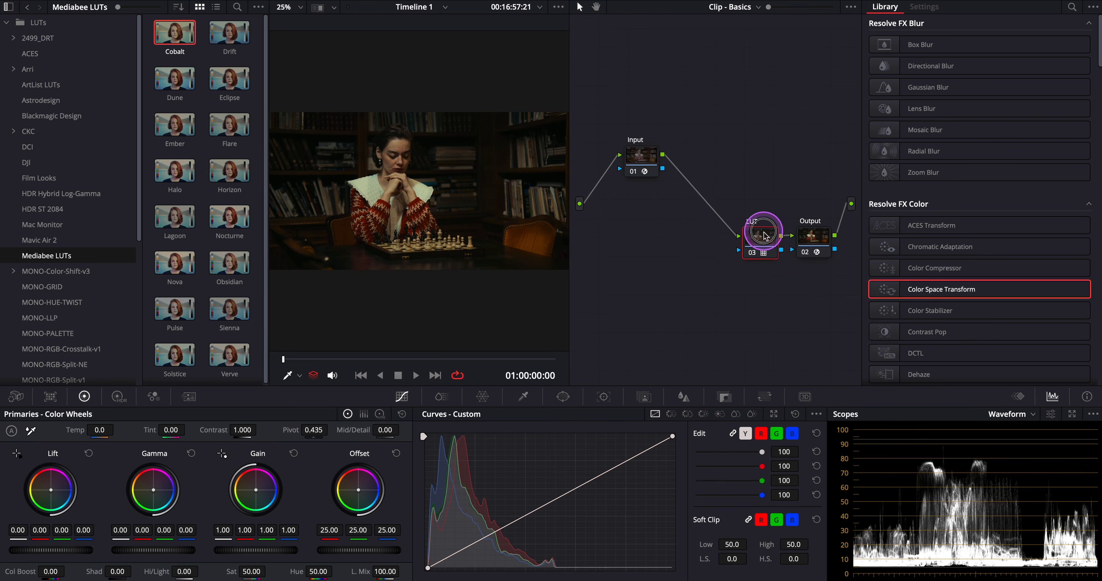
# Step: Add two serial nodes after Input labelled Balance and Contrast
pyautogui.rightClick(644, 159)
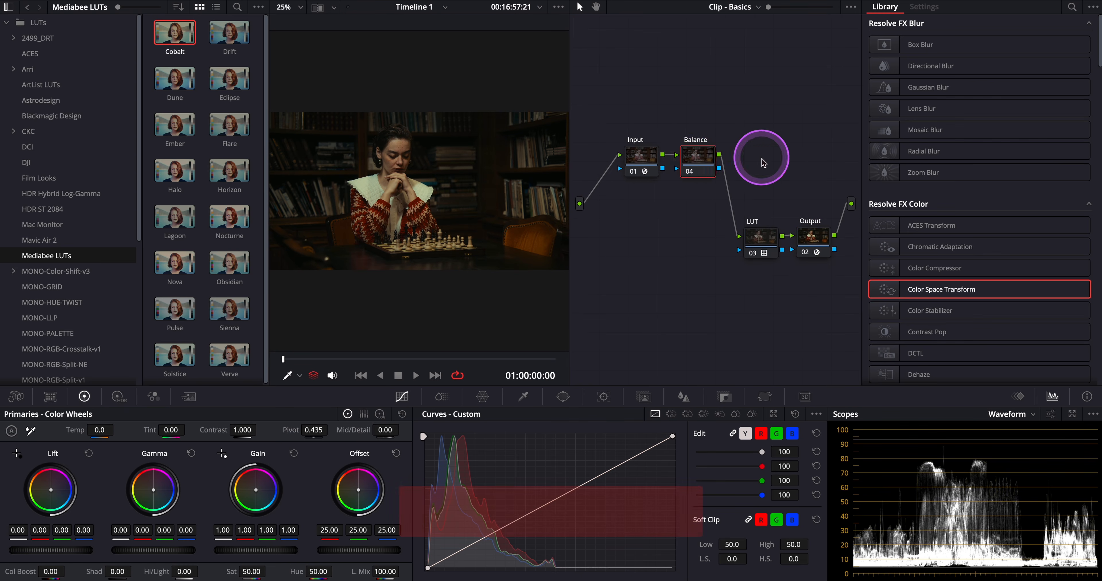
pyautogui.rightClick(695, 158)
pyautogui.click(838, 218)
pyautogui.press('Tab')
pyautogui.write('Contrast')
pyautogui.press('Return')
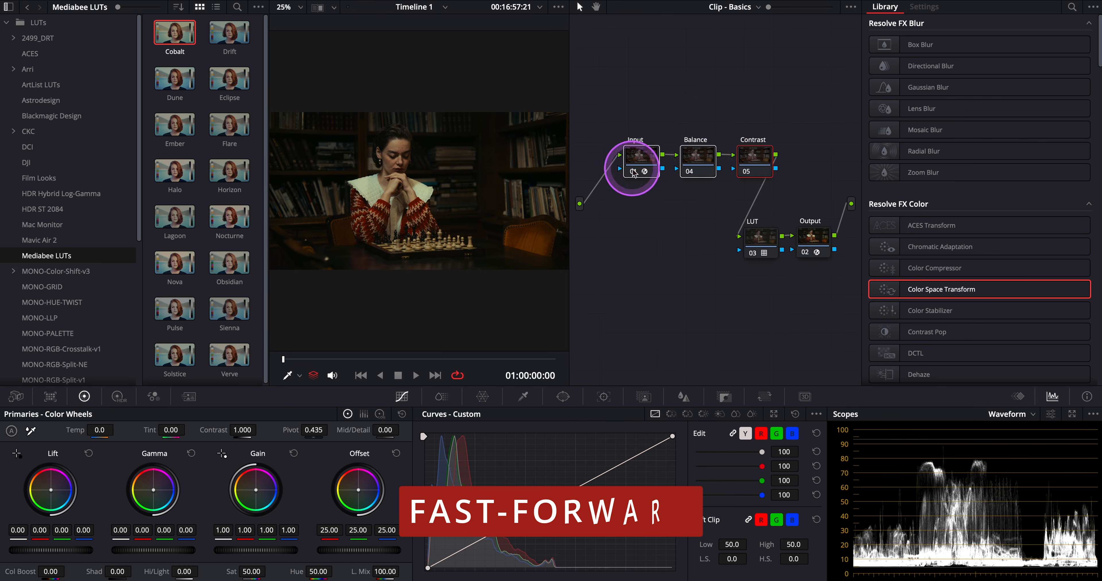
# Step: Rearrange the Input, Balance and Contrast nodes along the top of the graph and adjust the Contrast node's primary wheels
pyautogui.click(631, 172)
pyautogui.keyDown('shift'); pyautogui.click(760, 159); pyautogui.keyUp('shift')
pyautogui.moveTo(761, 159); pyautogui.dragTo(742, 69)
pyautogui.click(740, 68)
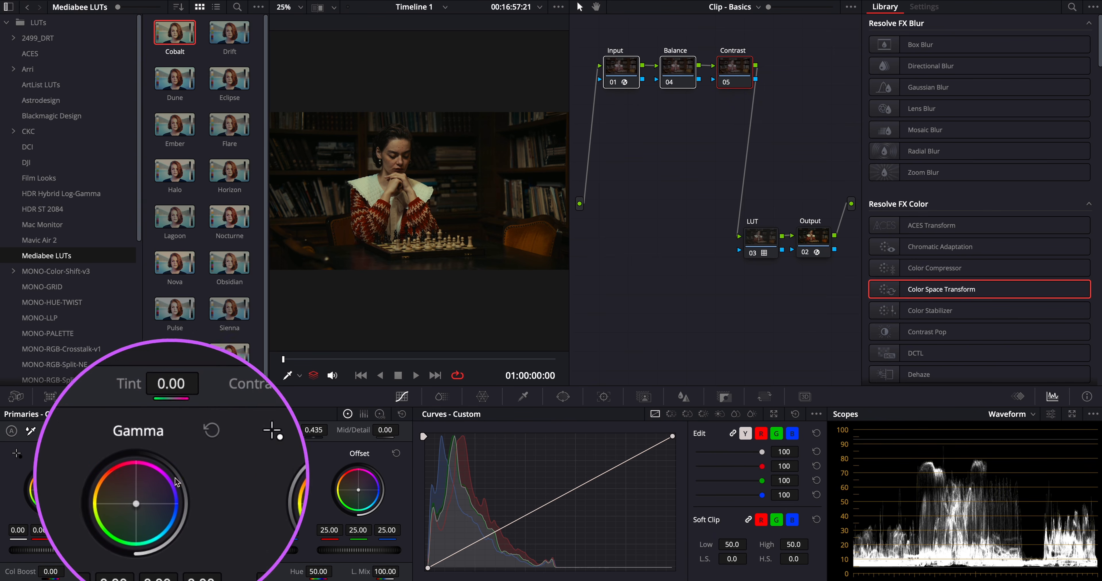
pyautogui.click(254, 490)
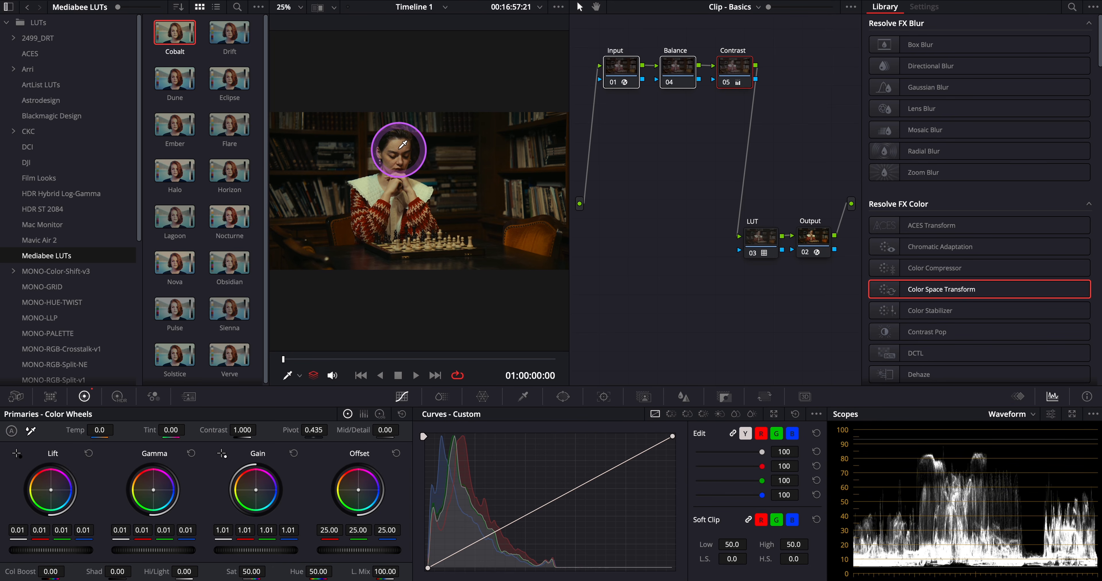
# Step: Select the Balance node and switch the scope display to Parade, then Vectorscope
pyautogui.click(679, 69)
pyautogui.click(1032, 415)
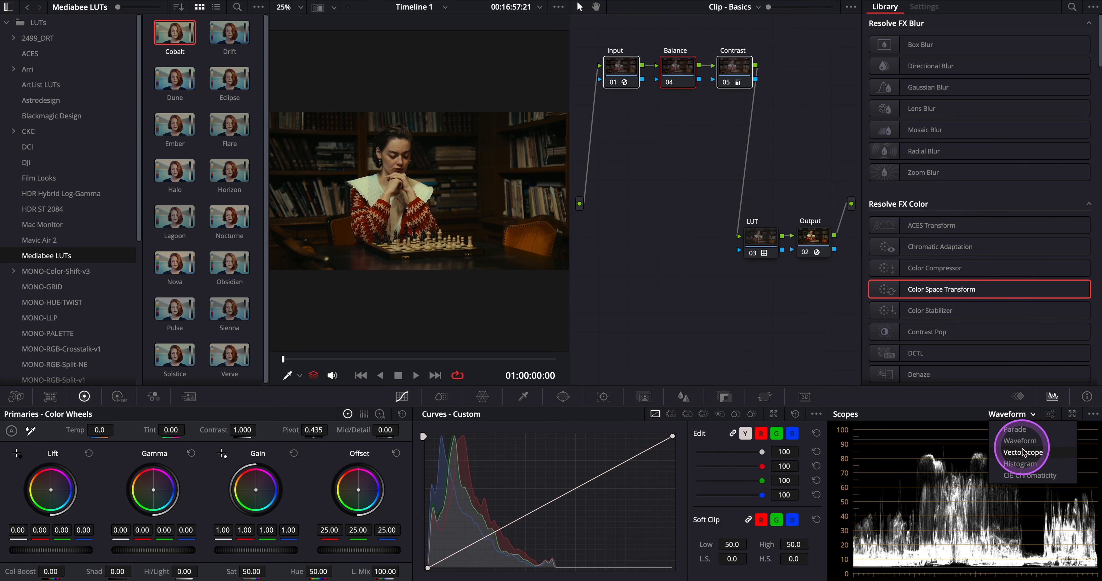
pyautogui.click(1022, 430)
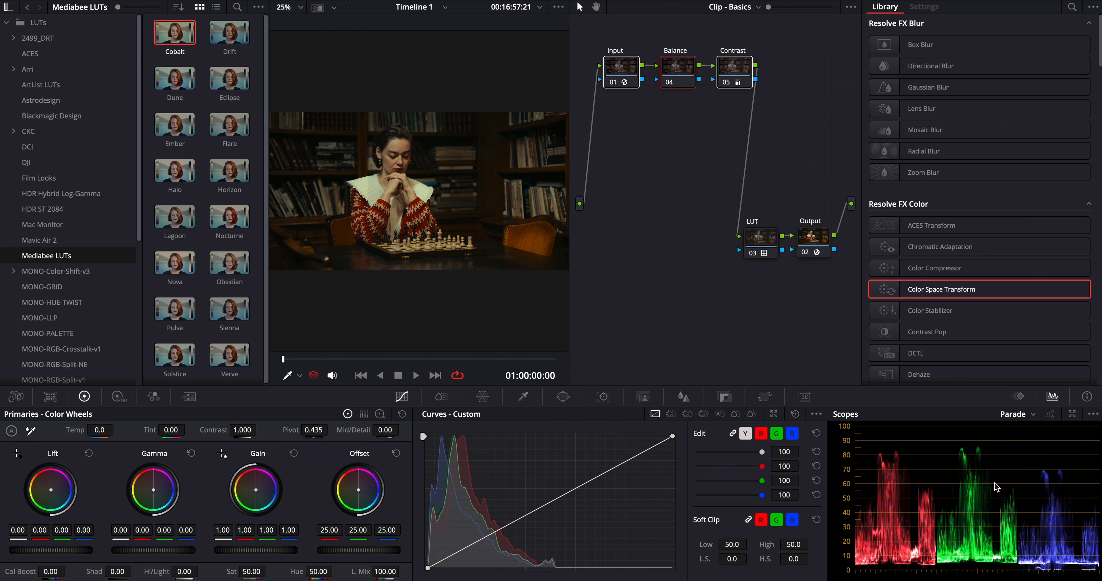
pyautogui.click(1025, 415)
pyautogui.click(1034, 452)
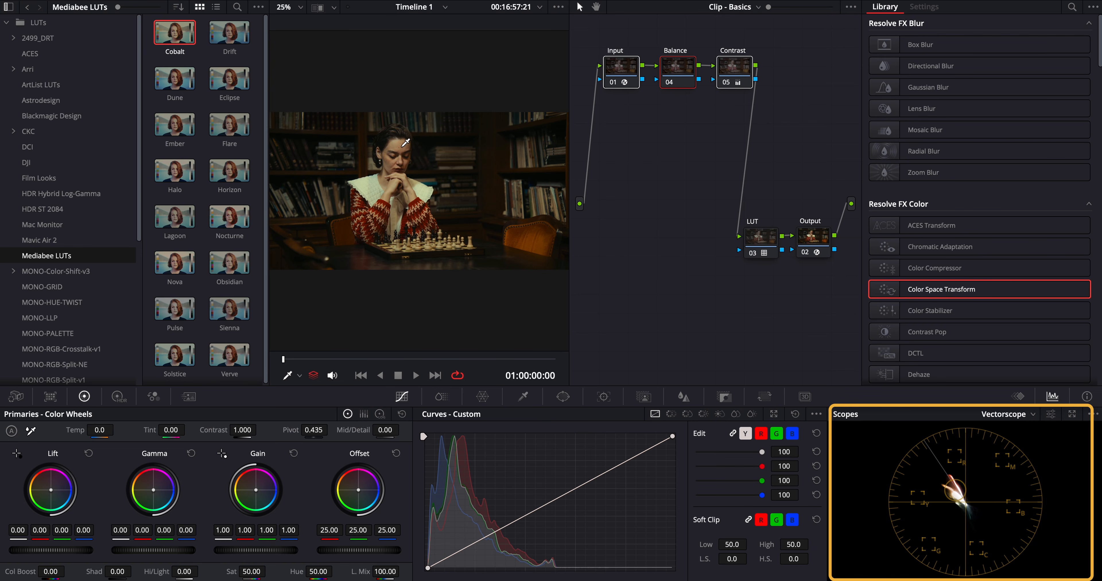
# Step: Add a serial node after Contrast labelled Skin
pyautogui.rightClick(736, 75)
pyautogui.moveTo(770, 123)
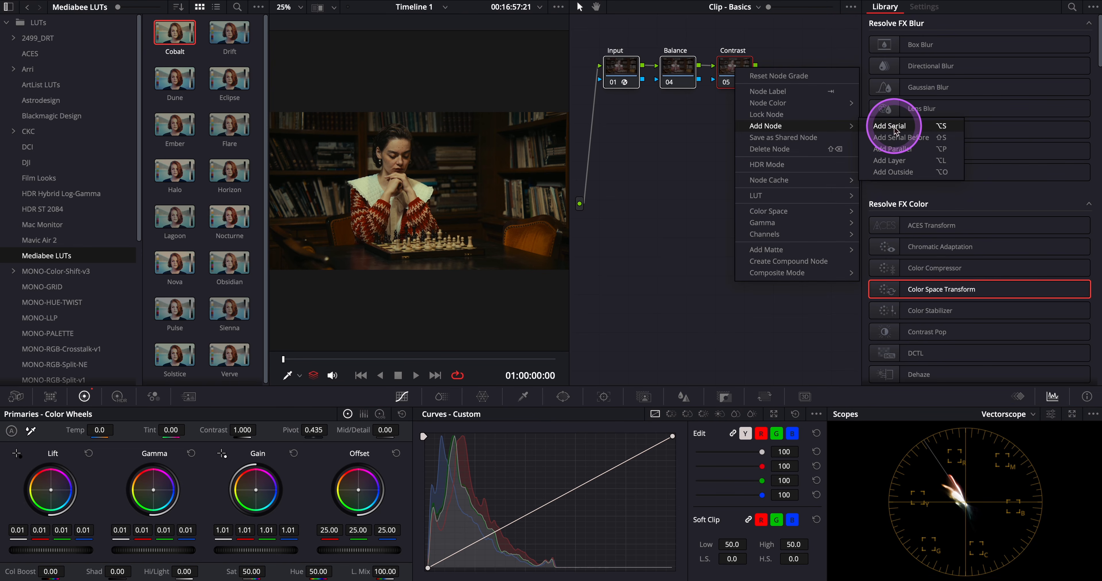
pyautogui.click(824, 128)
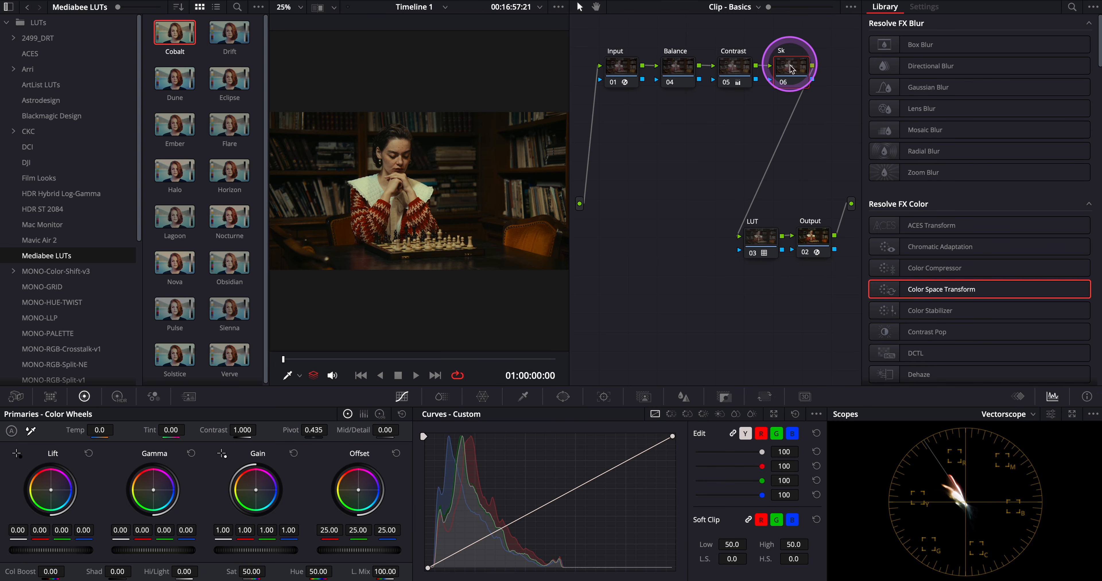
pyautogui.write('in')
# Step: In ColorSlice, set the Skin hue to 0.15 and the Skin saturation to 1.25
pyautogui.click(441, 396)
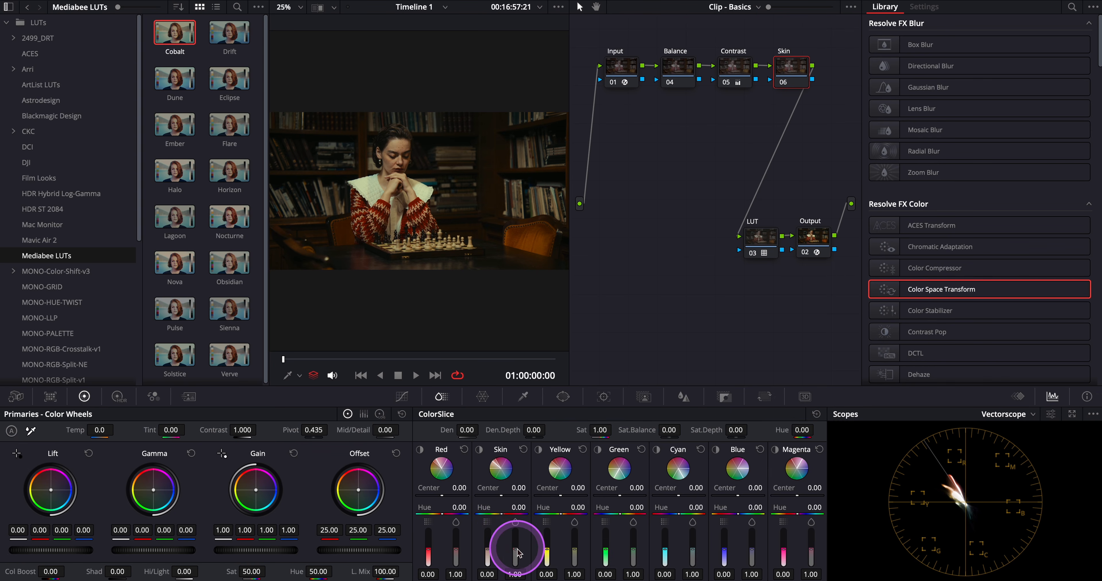
pyautogui.moveTo(503, 513); pyautogui.dragTo(544, 514)
pyautogui.moveTo(518, 554); pyautogui.dragTo(515, 543)
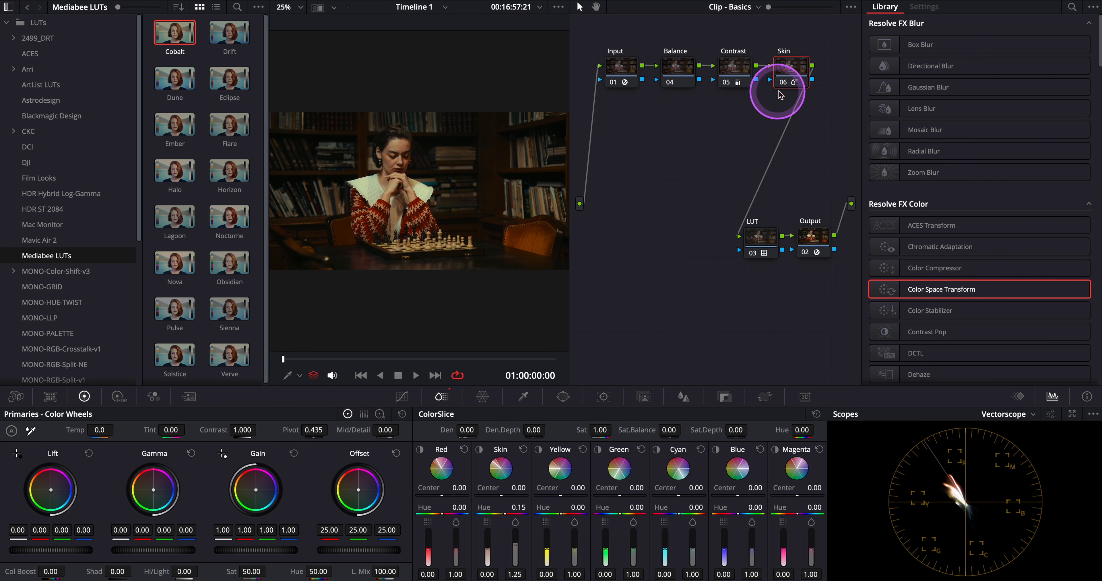
# Step: Raise the Red ColorSlice sliders to 0.25 and 1.32
pyautogui.moveTo(568, 191); pyautogui.dragTo(657, 191)
pyautogui.hotkey('alt', 'f')
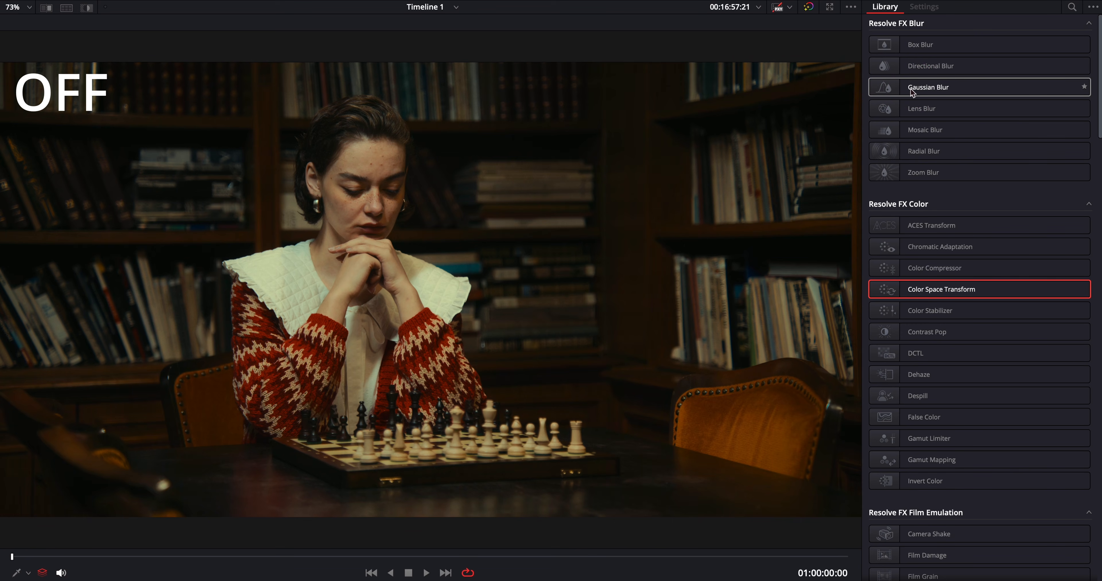
pyautogui.moveTo(910, 88); pyautogui.dragTo(456, 541)
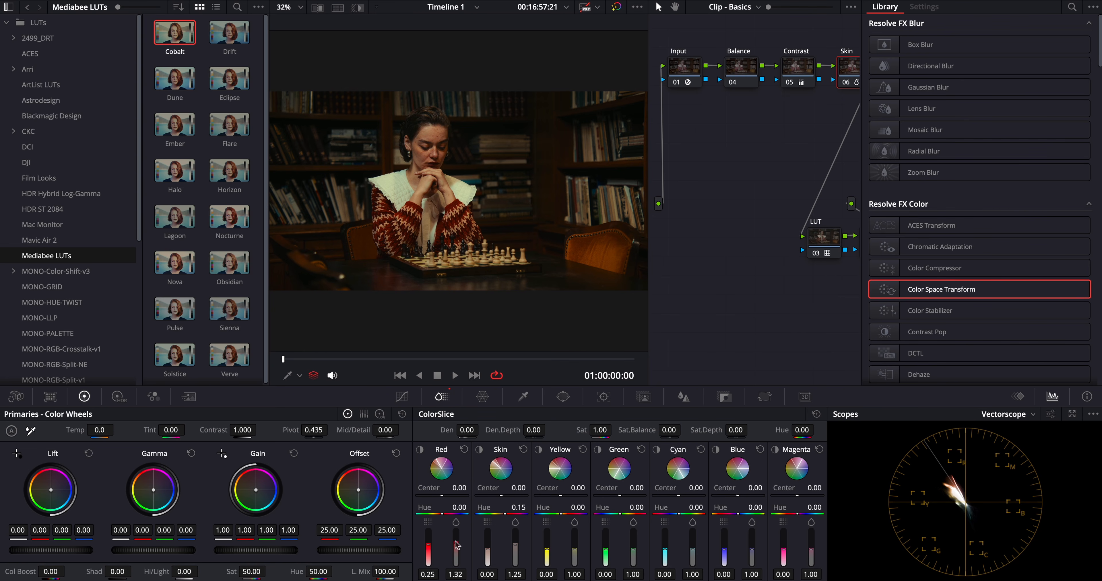
# Step: Toggle the whole grade off and on in the full-screen viewer to compare before and after
pyautogui.hotkey('shift', 'f')
pyautogui.press('super+d')
pyautogui.press('super+d')
pyautogui.press('super+d')
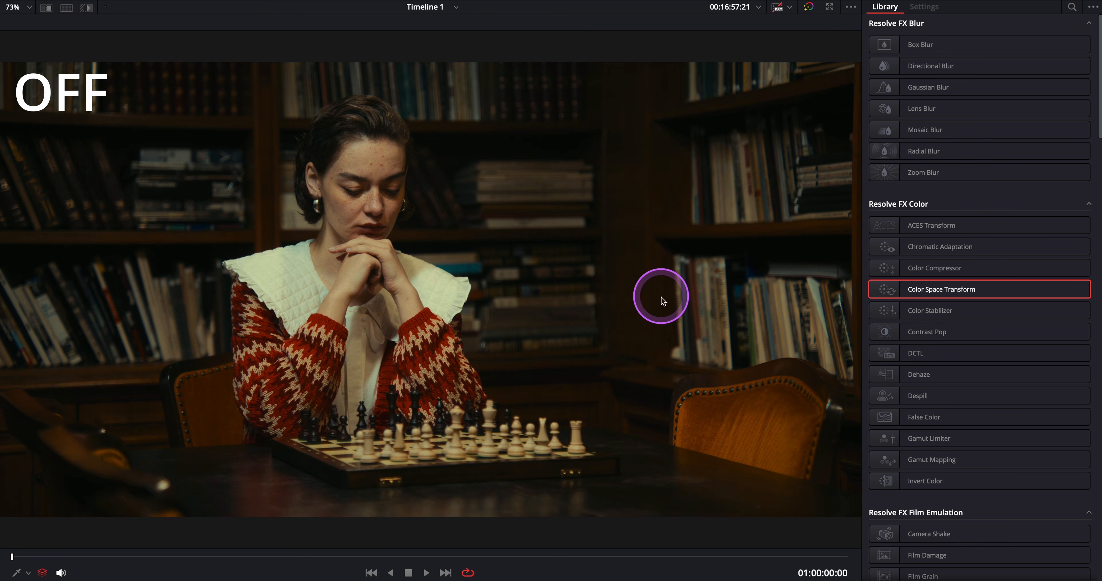
pyautogui.press('super+d')
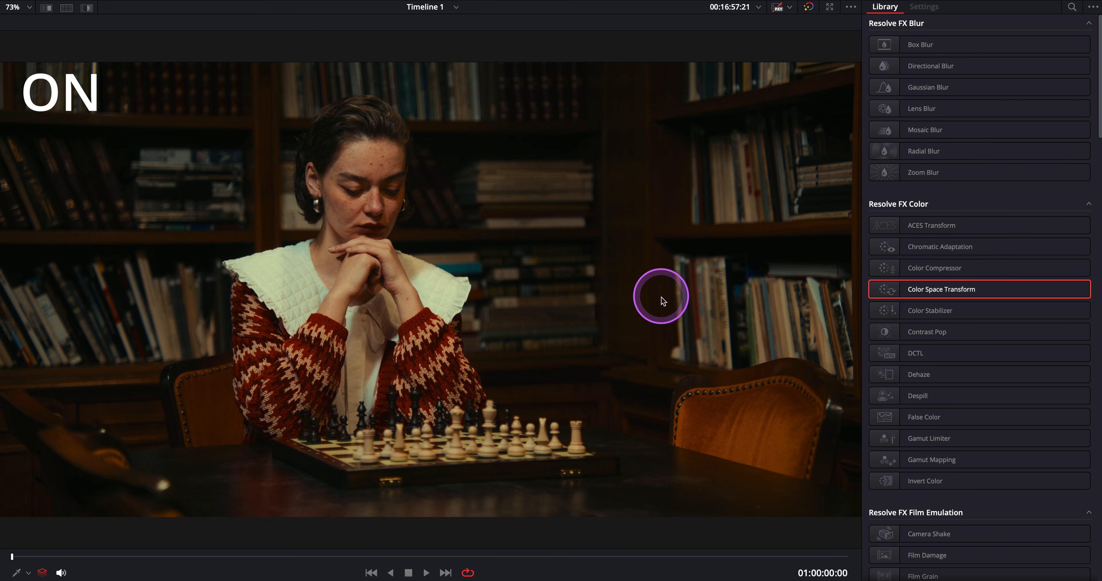
# Step: Set the ColorSlice Sat.Depth to 0.40
pyautogui.hotkey('shift', 'f')
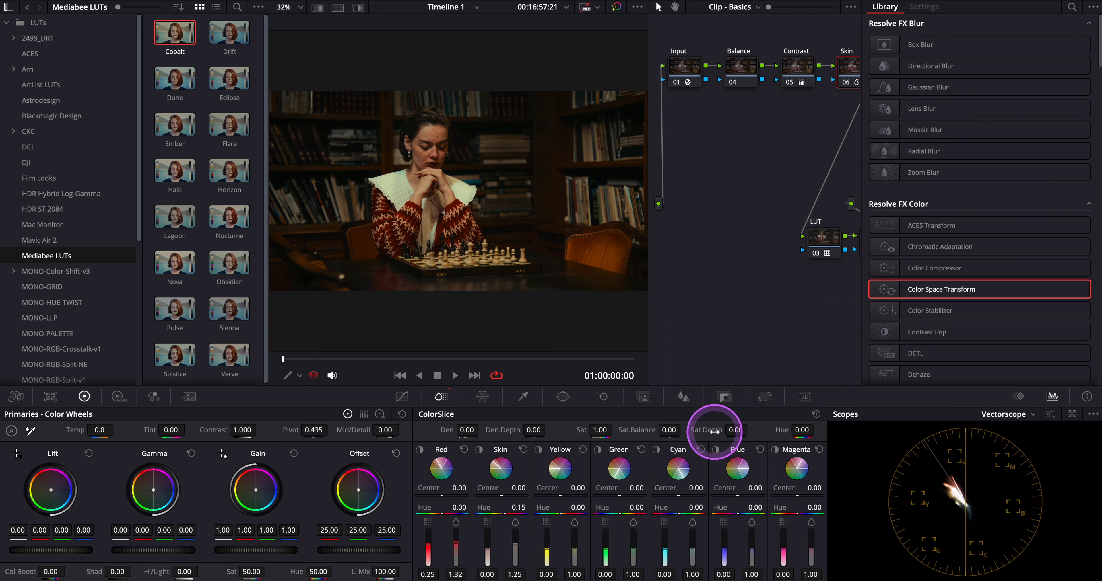
pyautogui.moveTo(720, 432); pyautogui.dragTo(761, 430)
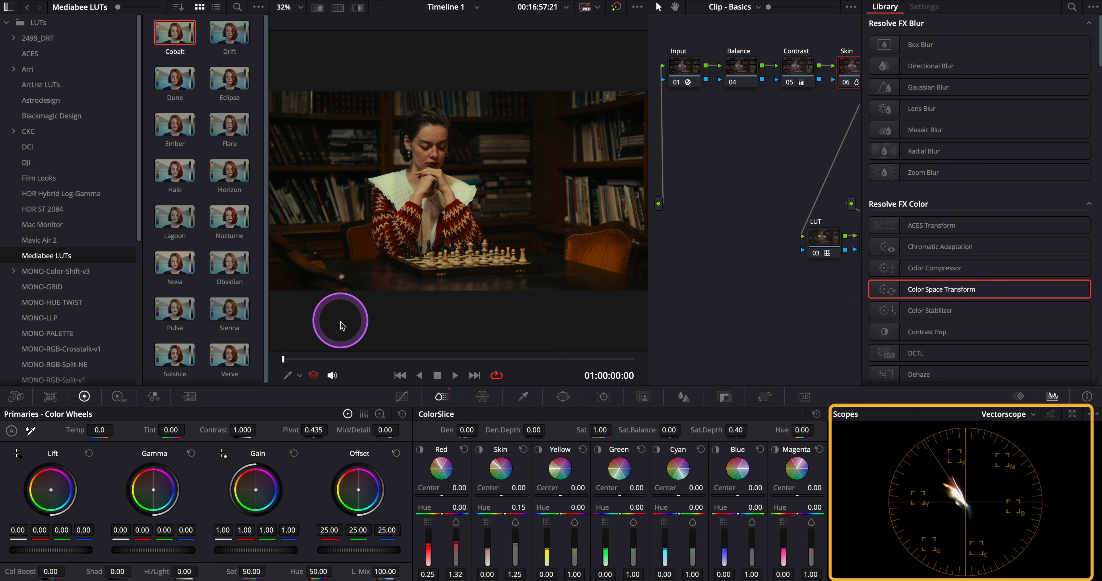
# Step: Raise the Skin saturation in ColorSlice to 1.35
pyautogui.click(299, 375)
pyautogui.click(306, 408)
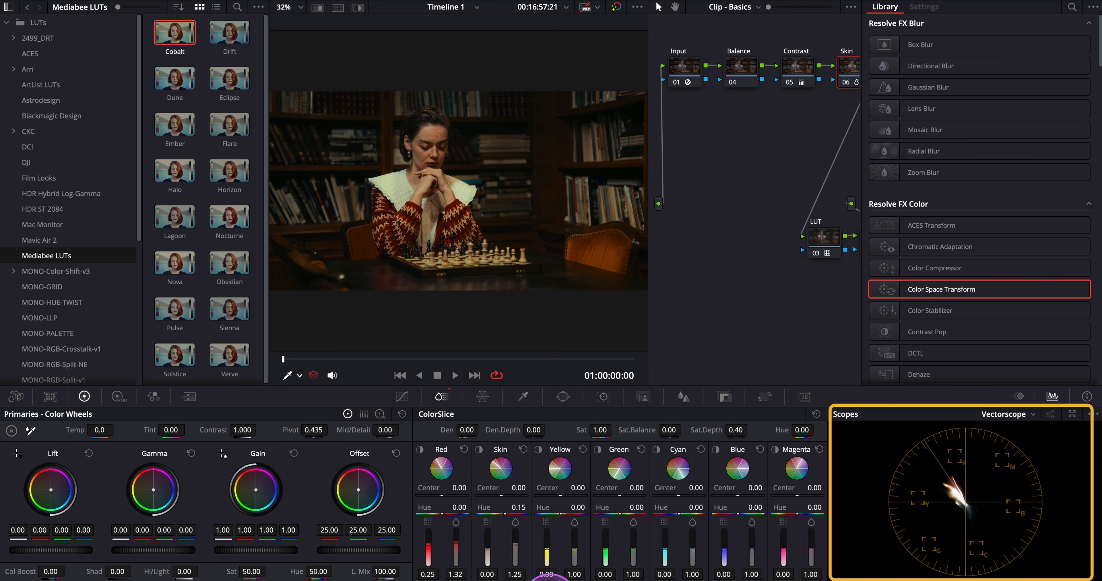
pyautogui.moveTo(518, 545); pyautogui.dragTo(518, 545)
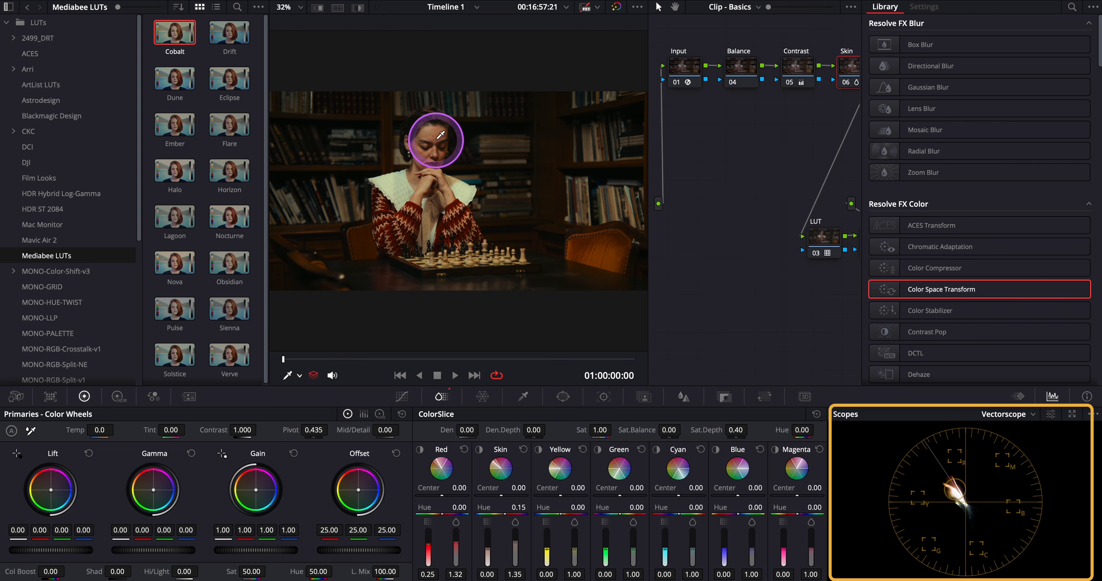
# Step: Add an outside node from the Skin node and place it below the main node chain
pyautogui.rightClick(845, 66)
pyautogui.moveTo(879, 121)
pyautogui.click(987, 125)
pyautogui.moveTo(690, 124); pyautogui.dragTo(689, 219)
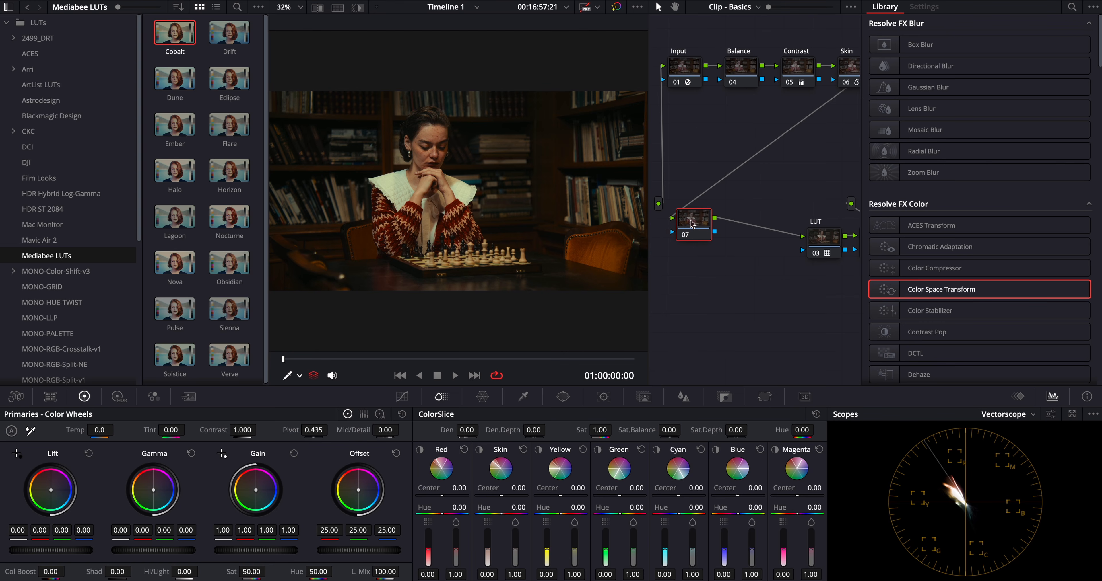
# Step: Draw a circular power window around the woman on the new node, adjusting its size and softness
pyautogui.click(563, 396)
pyautogui.click(438, 488)
pyautogui.moveTo(459, 134); pyautogui.dragTo(459, 101)
pyautogui.moveTo(459, 191); pyautogui.dragTo(432, 186)
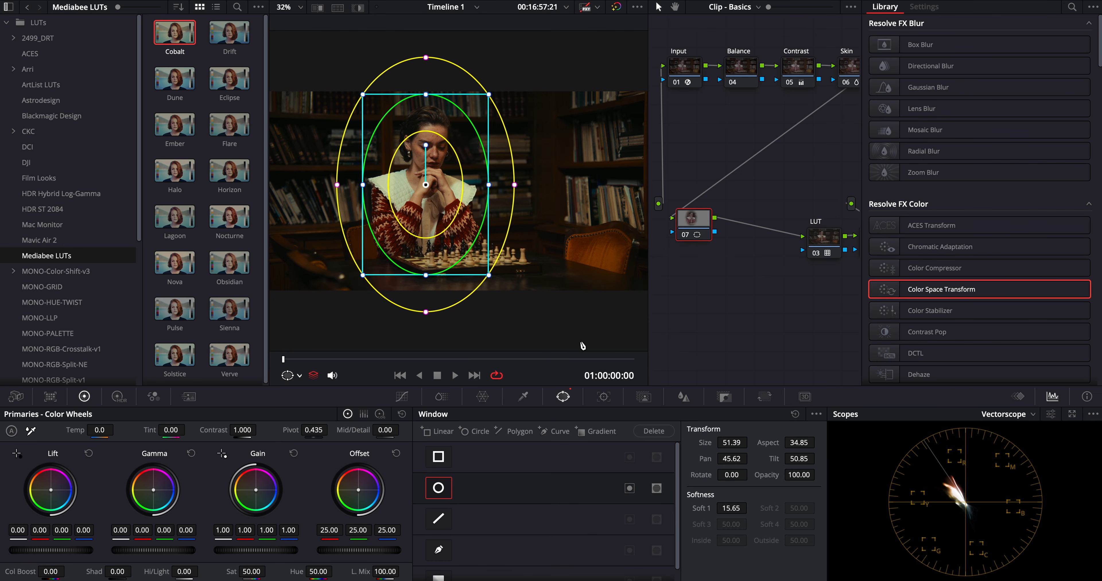
# Step: Track the circular window forward through the clip
pyautogui.click(607, 397)
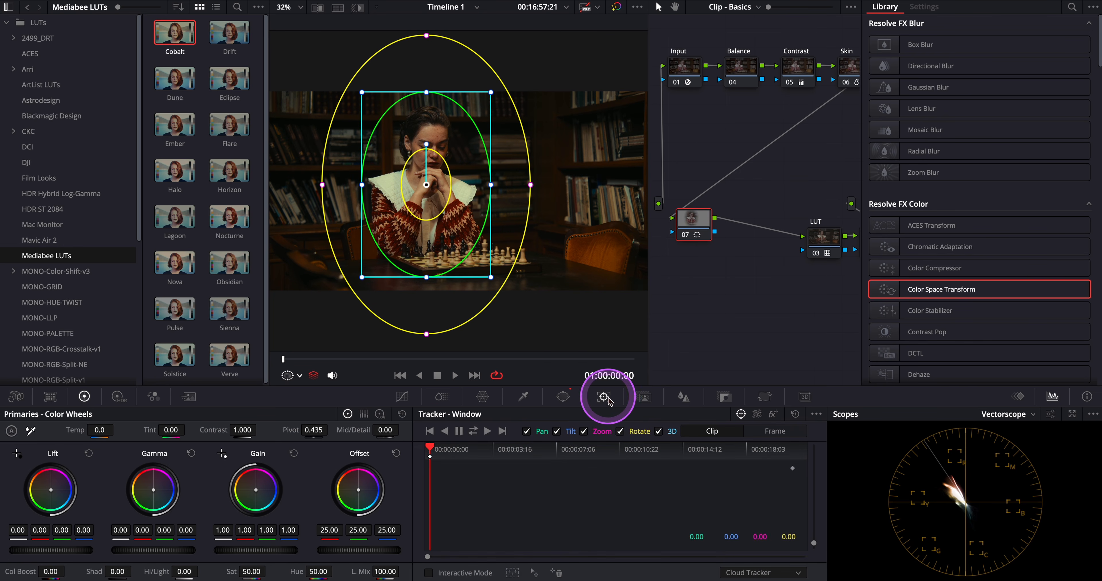
pyautogui.click(474, 432)
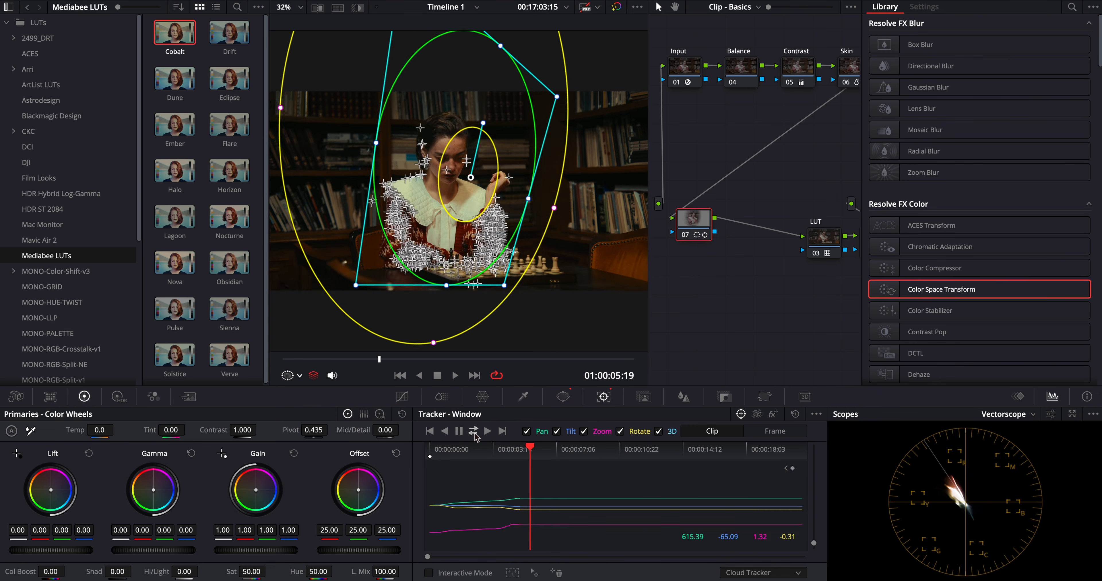
# Step: Hide the power window overlay in the viewer
pyautogui.click(563, 395)
pyautogui.click(299, 376)
pyautogui.click(309, 399)
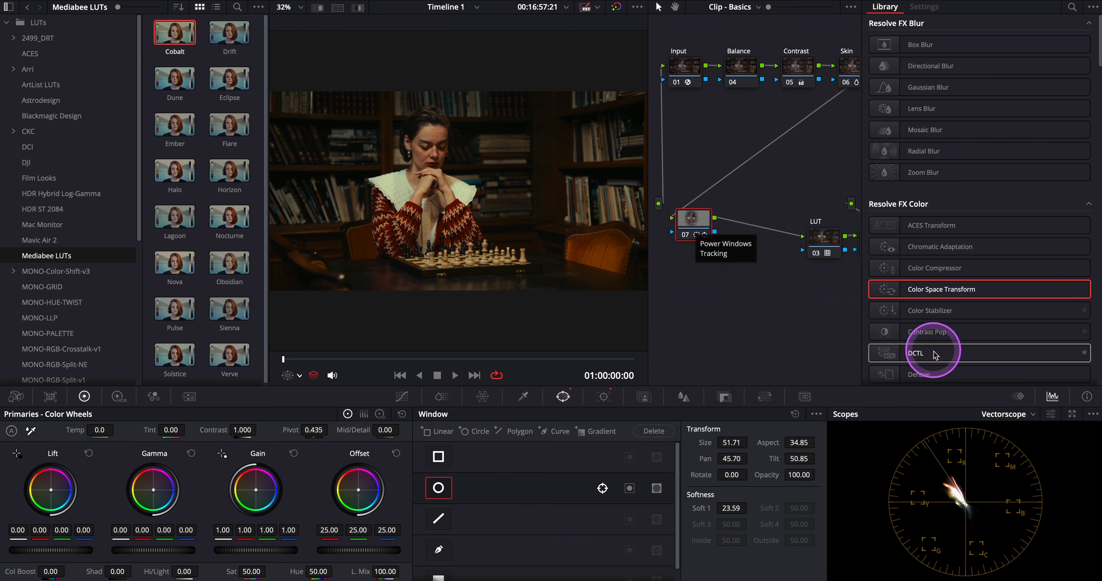
# Step: Switch the scope display to Waveform and reset the viewer tool
pyautogui.click(1020, 414)
pyautogui.click(1013, 449)
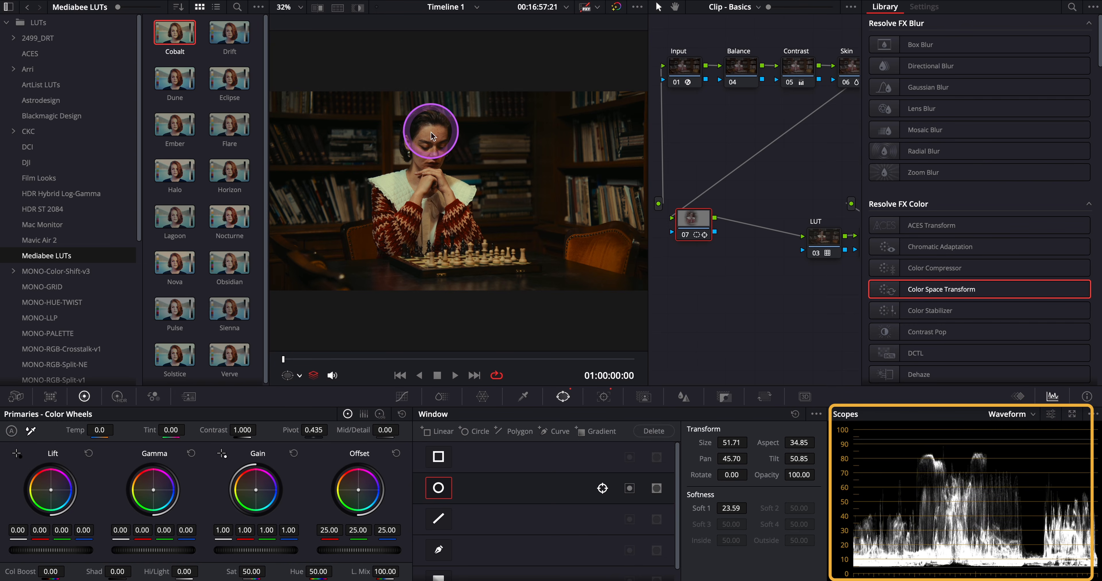
pyautogui.click(299, 376)
pyautogui.click(300, 395)
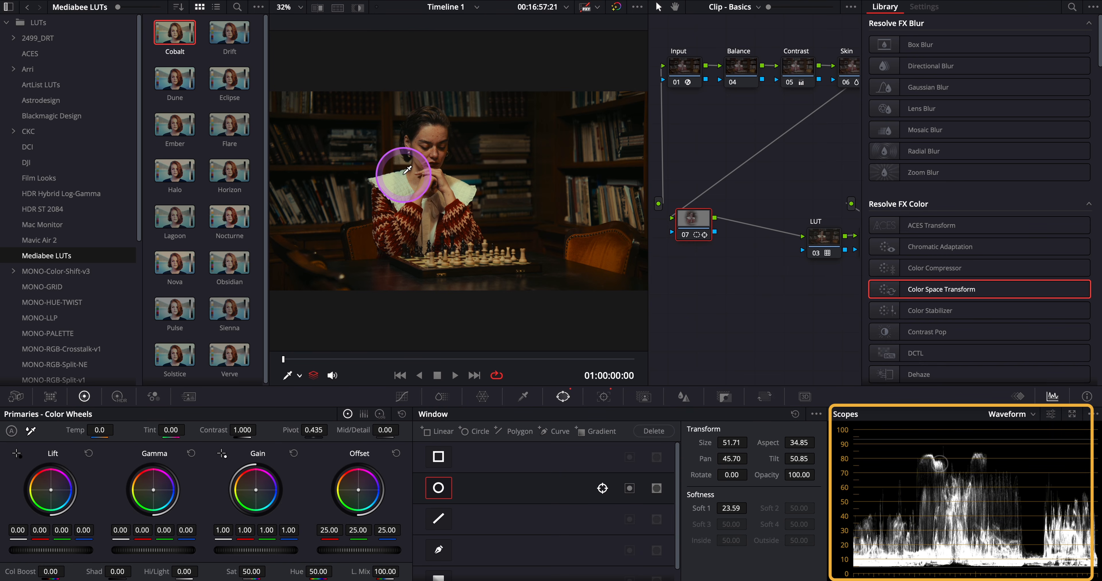
# Step: Raise the Global exposure in the HDR color wheels to 0.07 for the windowed area
pyautogui.click(116, 397)
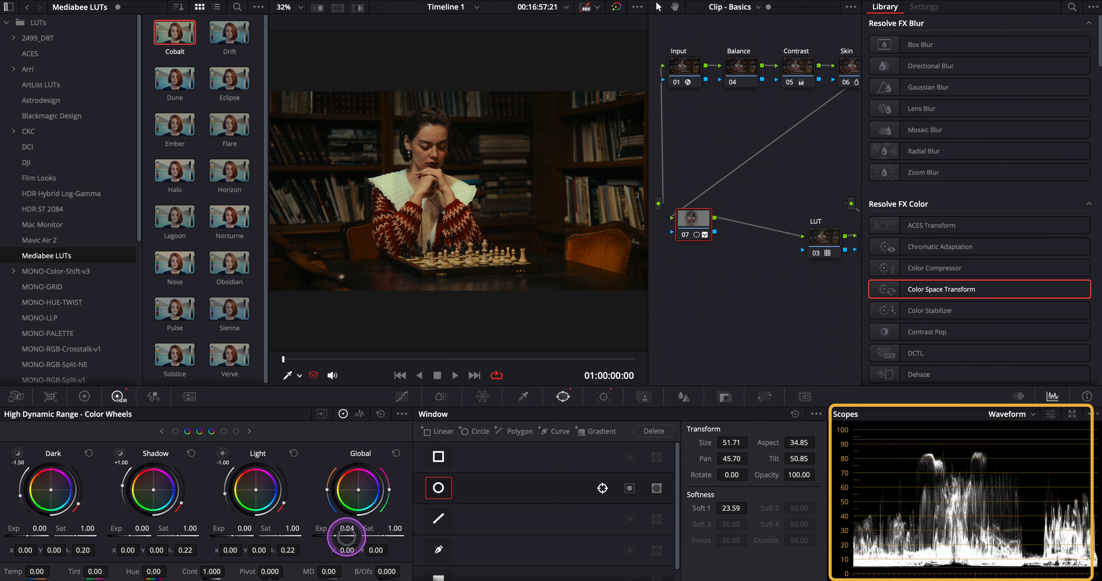
pyautogui.moveTo(347, 537); pyautogui.dragTo(350, 537)
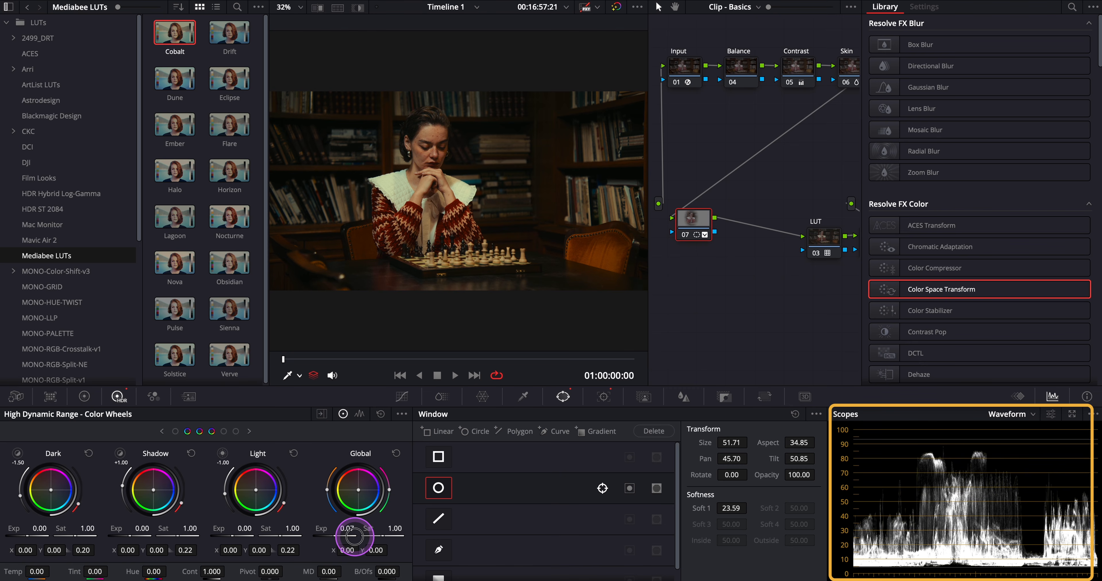
# Step: Add an outside node after the window node and label the two nodes Center and Vingette
pyautogui.rightClick(696, 229)
pyautogui.moveTo(759, 283)
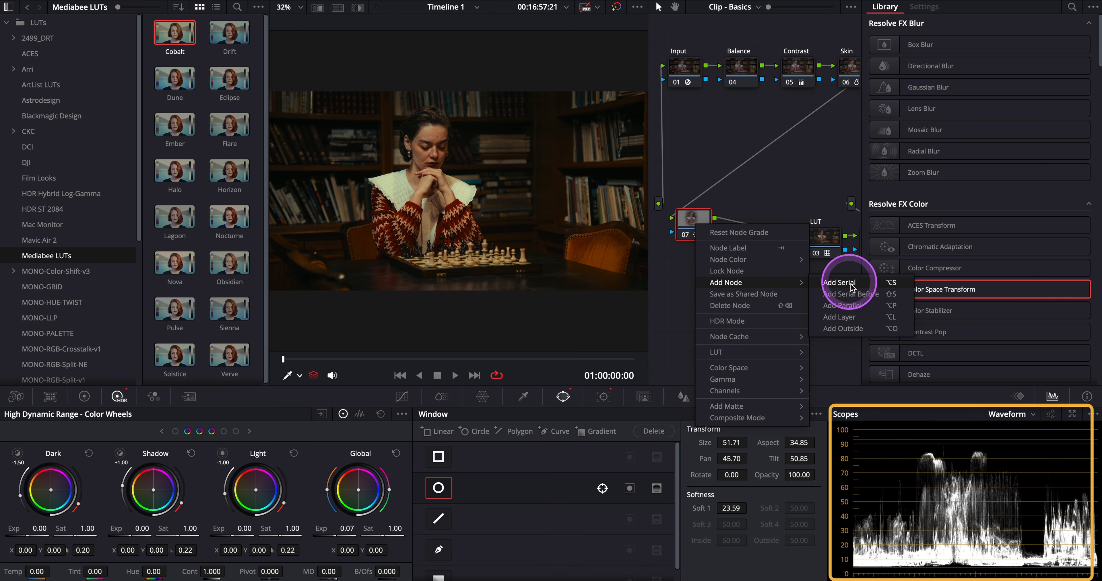
pyautogui.click(849, 329)
pyautogui.write('Center')
pyautogui.click(696, 218)
pyautogui.click(748, 220)
pyautogui.write('Vingette')
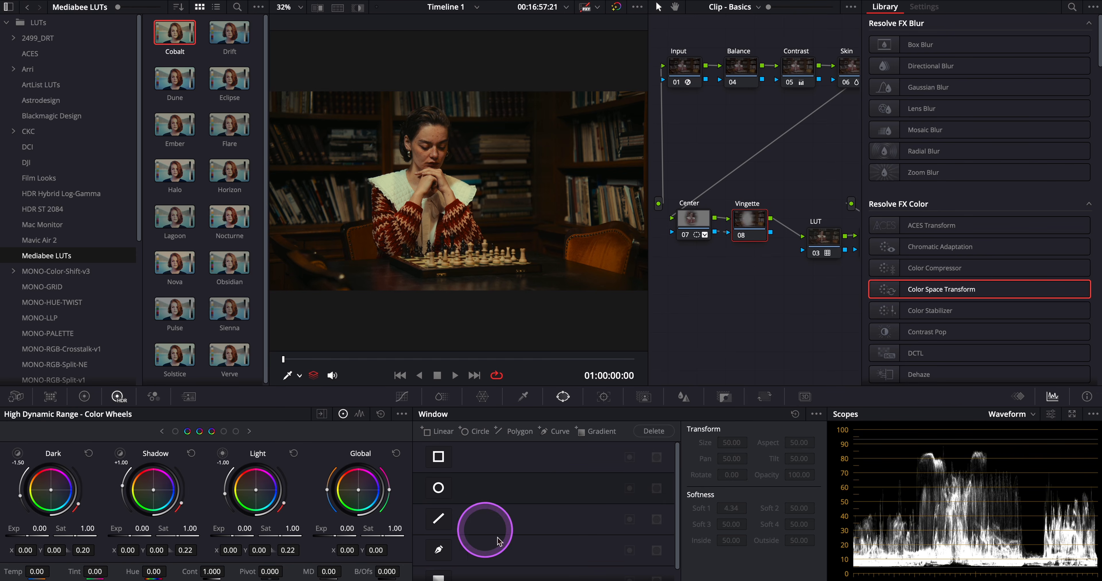
# Step: On the Vingette node, set Global exposure to -0.51 and lower the black point on the custom curve
pyautogui.moveTo(344, 530); pyautogui.dragTo(213, 535)
pyautogui.click(405, 400)
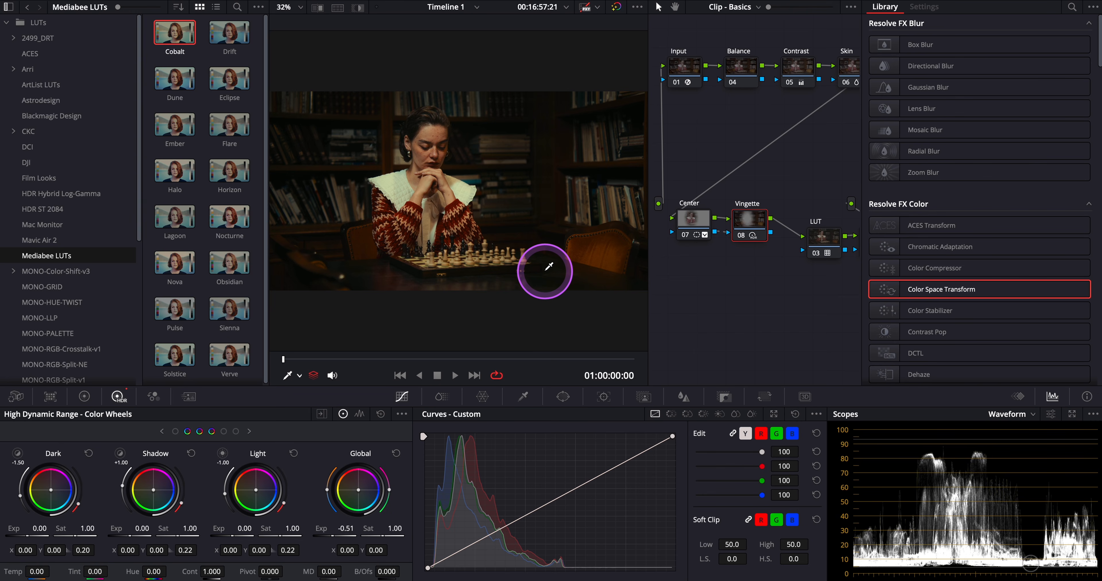
pyautogui.moveTo(429, 569); pyautogui.dragTo(382, 573)
pyautogui.moveTo(381, 571); pyautogui.dragTo(381, 566)
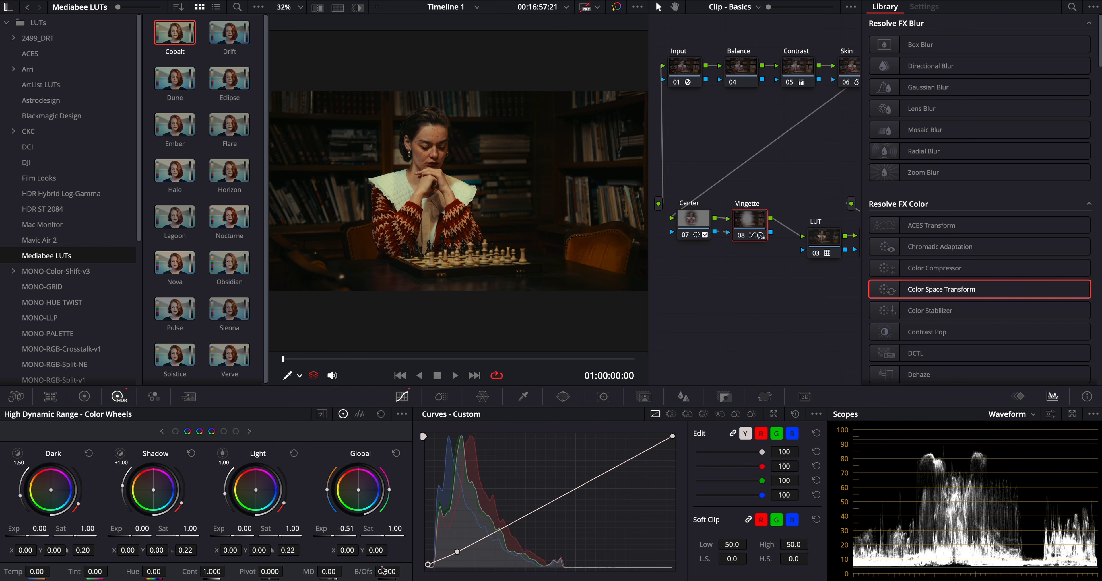
# Step: Add a serial node after Vingette labelled Face
pyautogui.press('super+f')
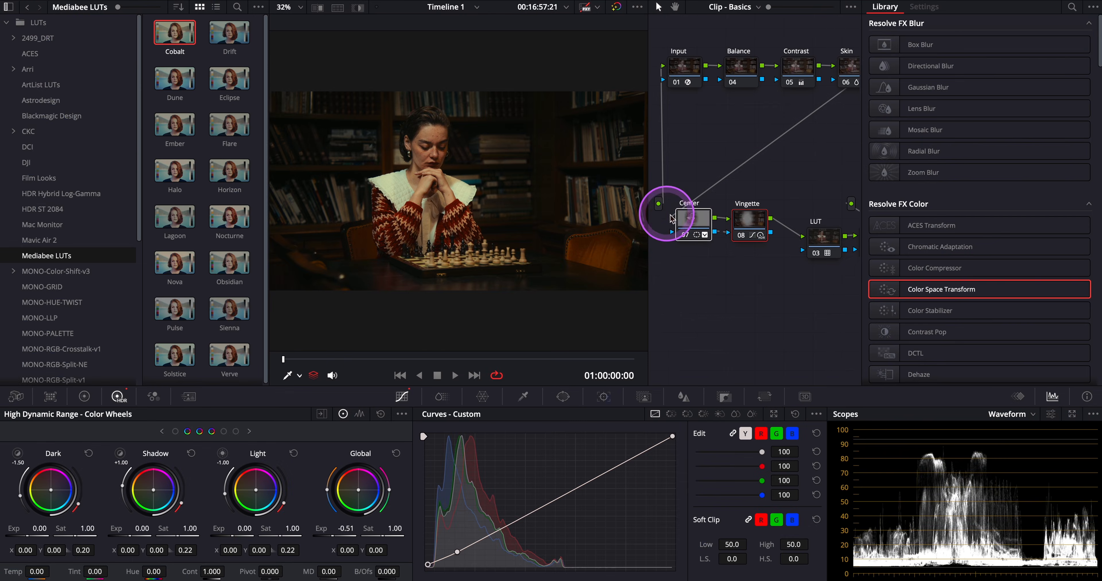
pyautogui.rightClick(735, 139)
pyautogui.moveTo(800, 201)
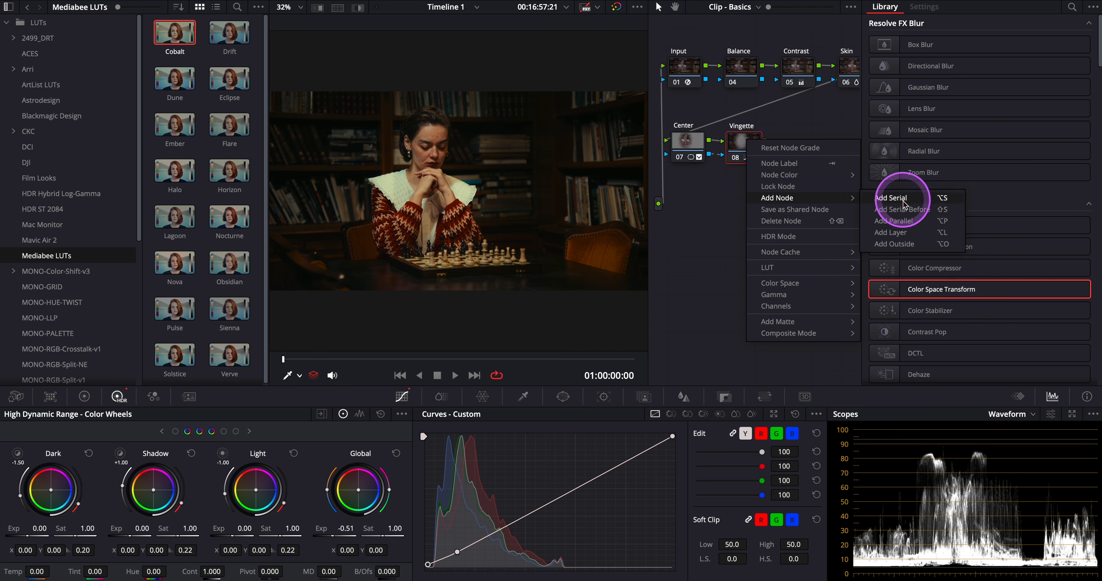
pyautogui.click(939, 204)
pyautogui.write('Face')
pyautogui.press('Return')
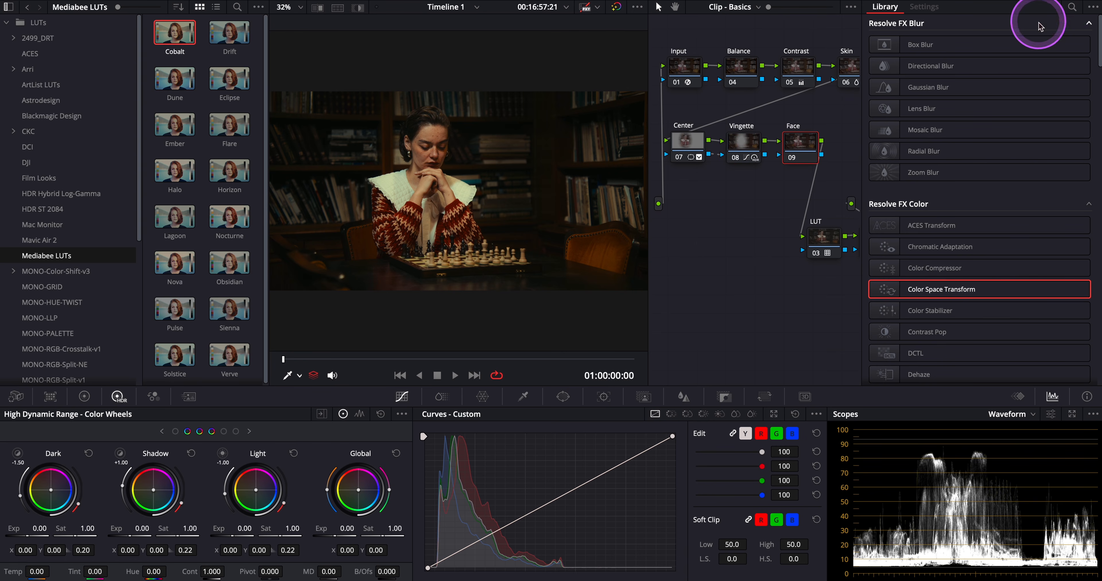
# Step: Search the effects library for Face and apply Face Refinement to the Face node
pyautogui.click(1073, 7)
pyautogui.write('Face')
pyautogui.moveTo(920, 71); pyautogui.dragTo(797, 143)
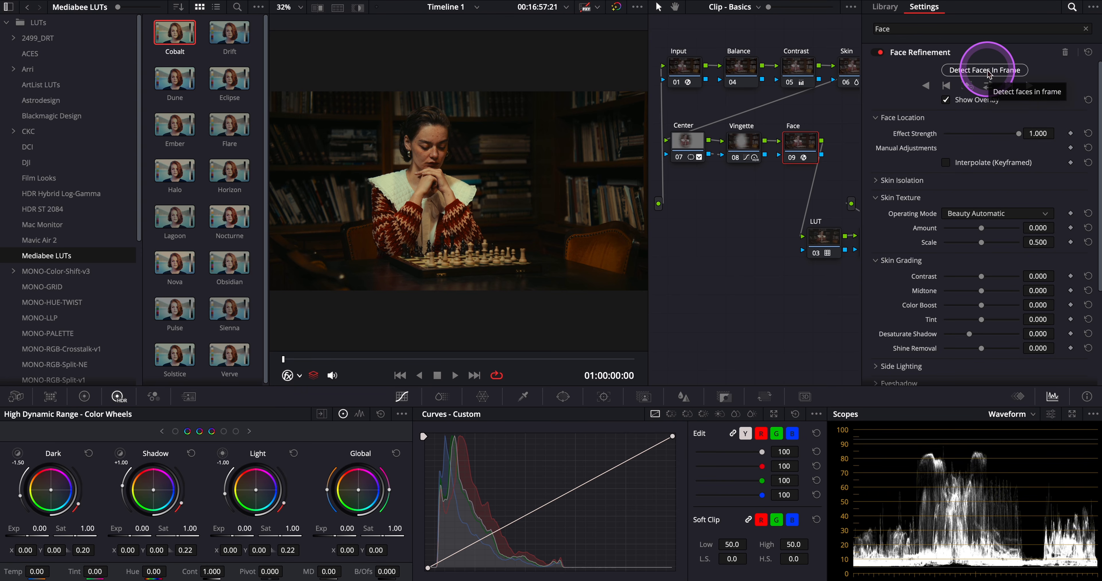
# Step: Detect faces in the frame and turn off the face overlay
pyautogui.click(988, 72)
pyautogui.click(988, 86)
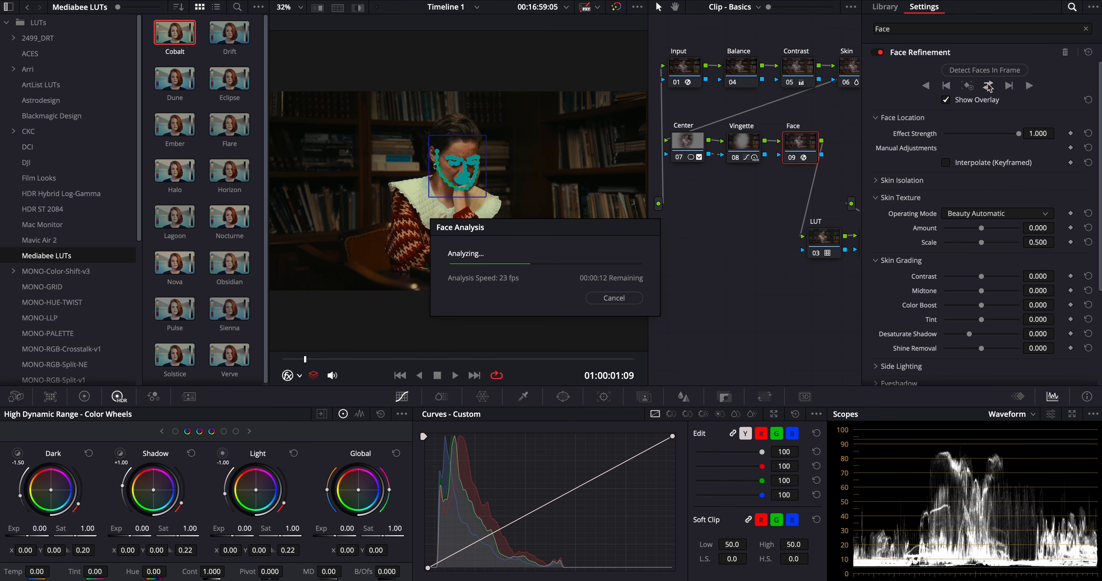
pyautogui.click(946, 100)
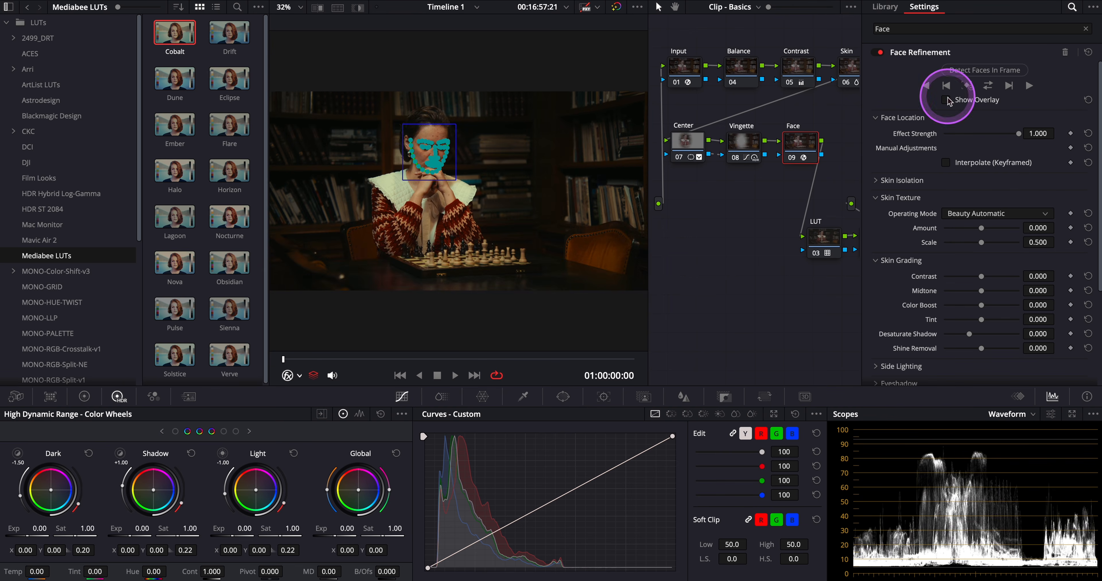
# Step: Set the Eyes Sharpening in Face Refinement to 0.628
pyautogui.moveTo(487, 358); pyautogui.dragTo(395, 358)
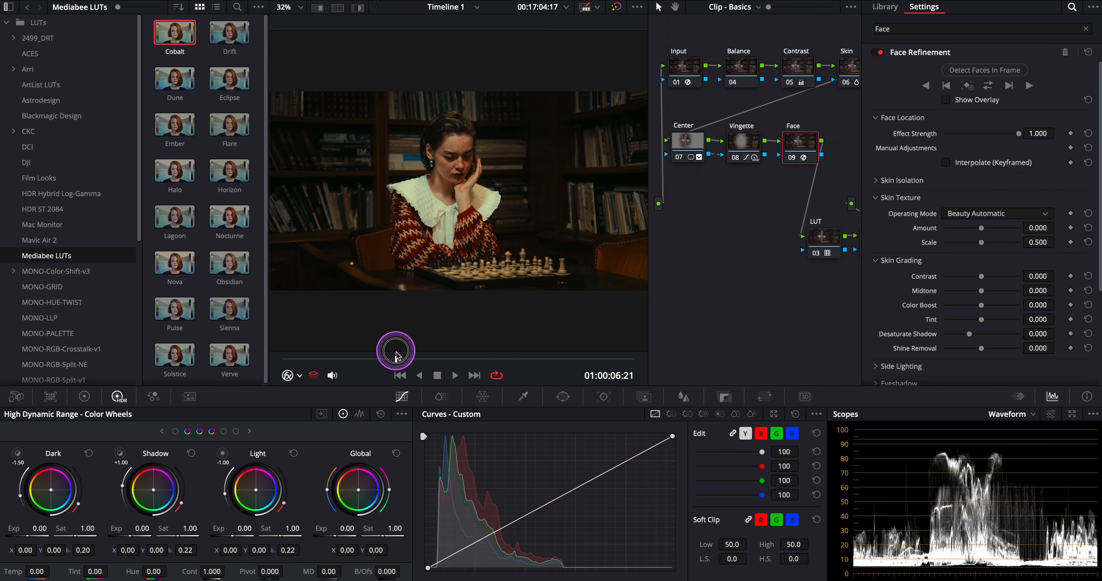
pyautogui.scroll(-5, 882, 324)
pyautogui.moveTo(945, 270); pyautogui.dragTo(970, 304)
# Step: Lower the Eyes Brightening to 0.041 while inspecting the face close up in the full-screen viewer
pyautogui.hotkey('alt', 'f')
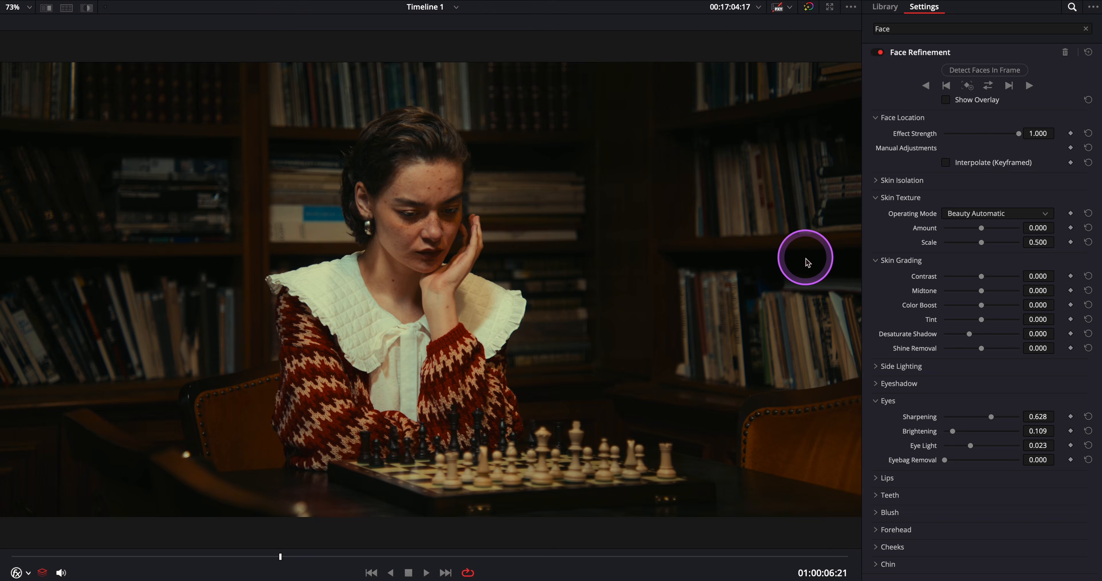
pyautogui.scroll(5, 431, 203)
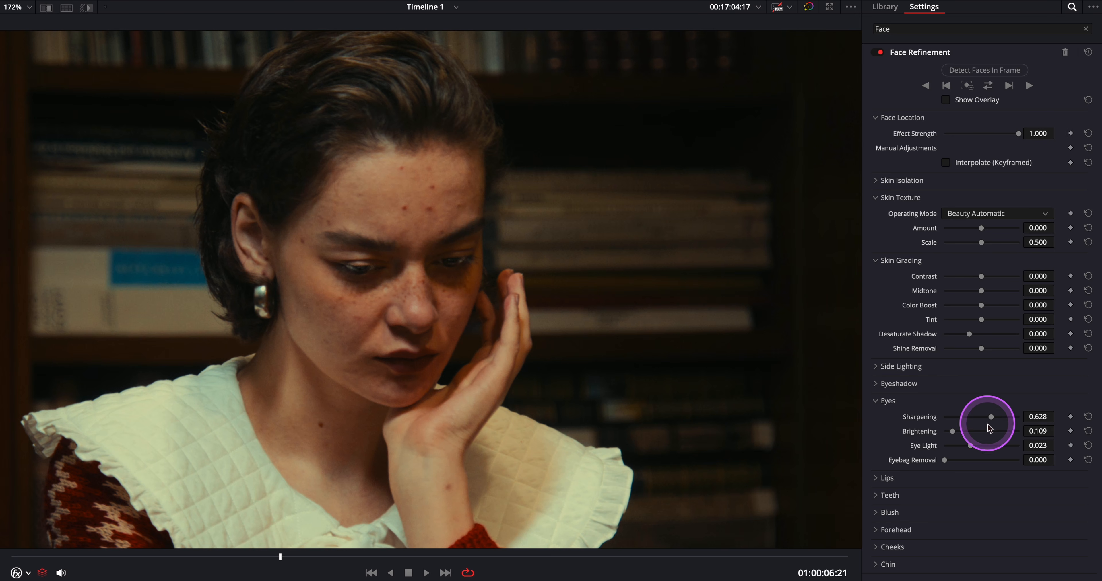
pyautogui.moveTo(953, 431); pyautogui.dragTo(948, 432)
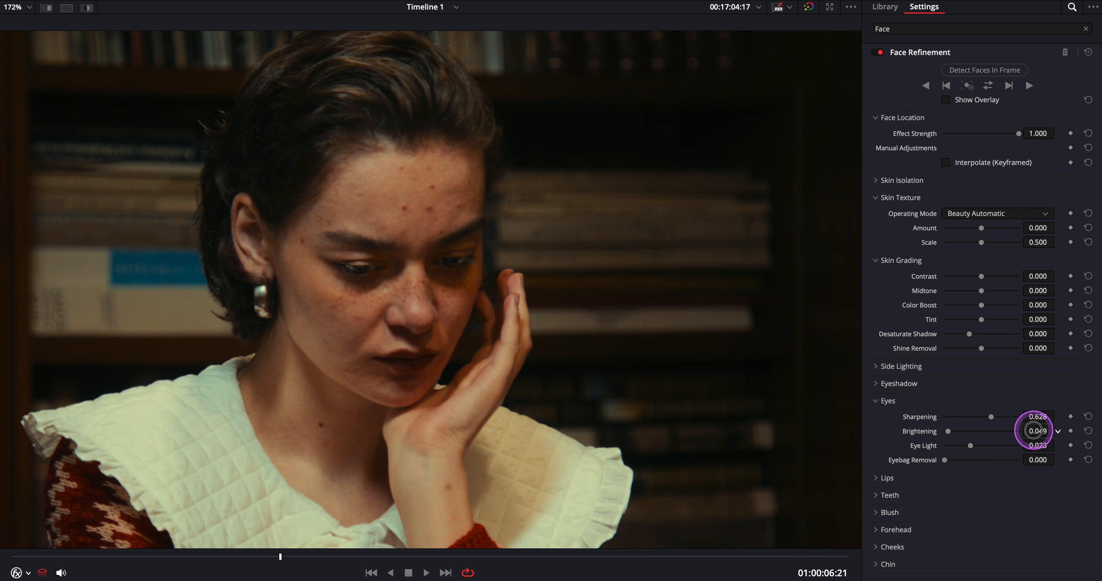
pyautogui.scroll(-2, 558, 347)
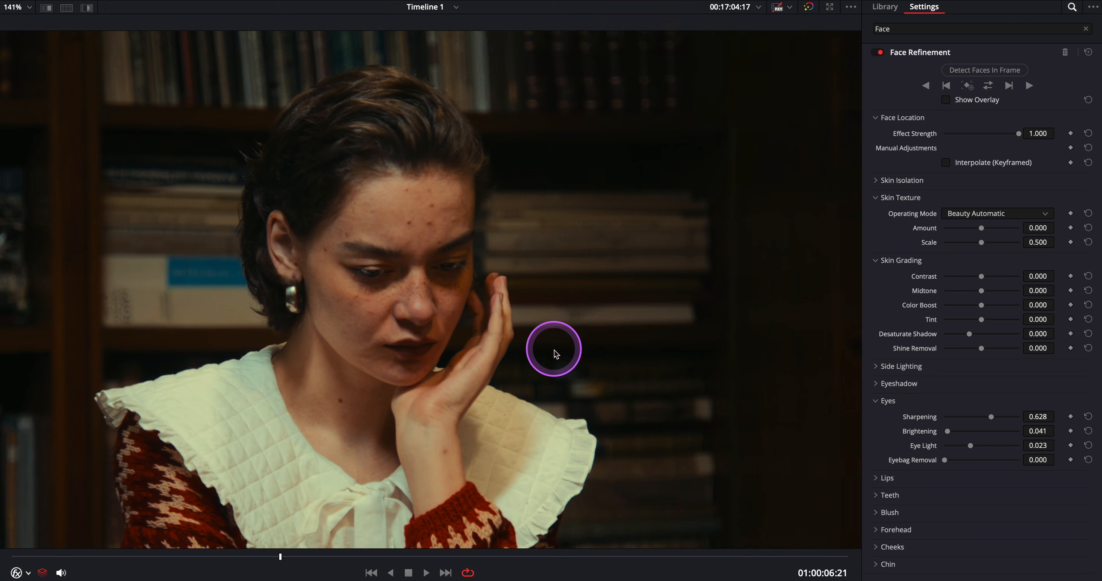
pyautogui.scroll(-2, 555, 354)
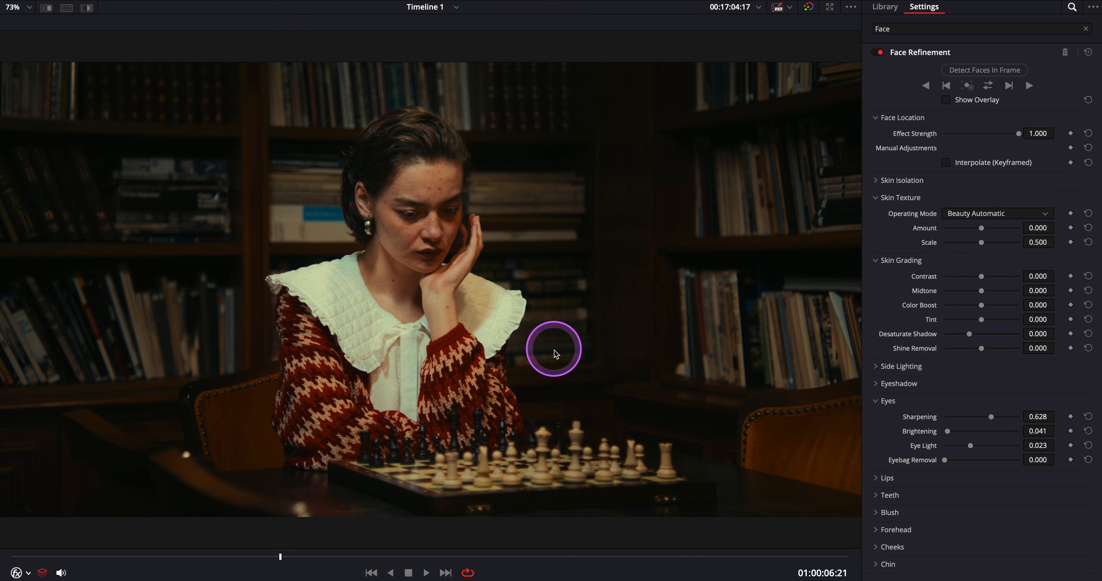